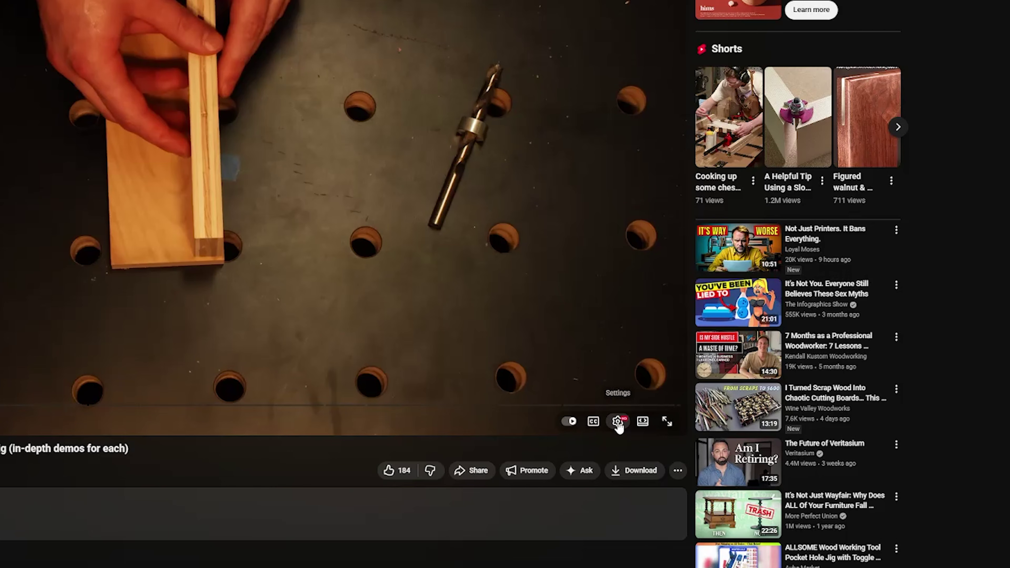
# Set the video's playback speed to 0.75.
pyautogui.click(618, 423)
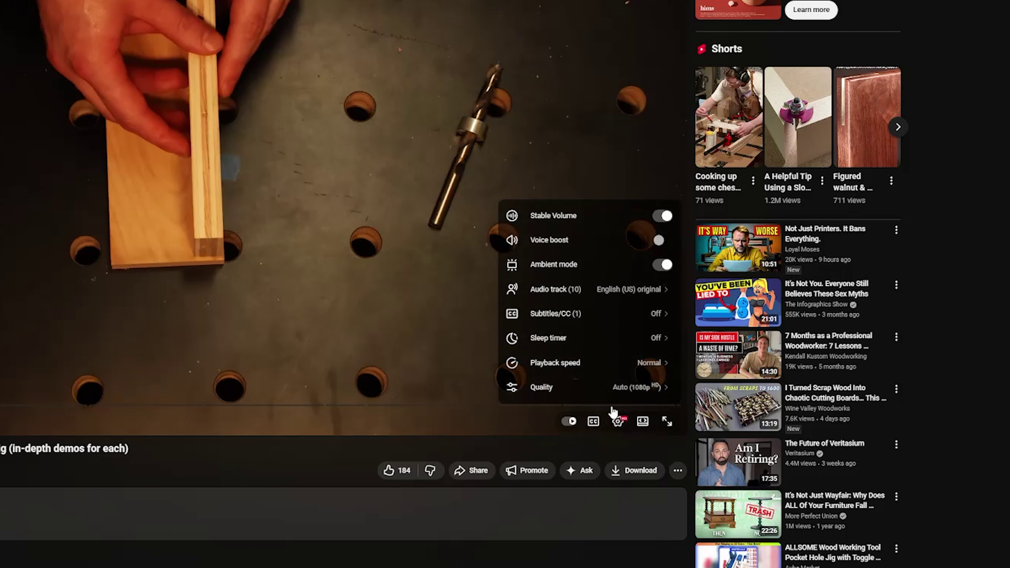
pyautogui.click(598, 367)
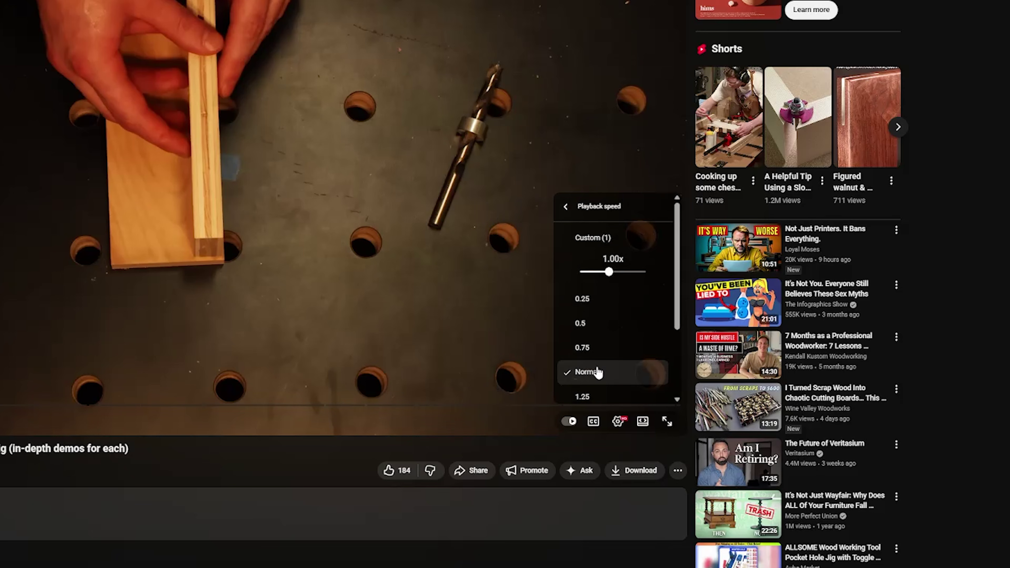
pyautogui.click(604, 352)
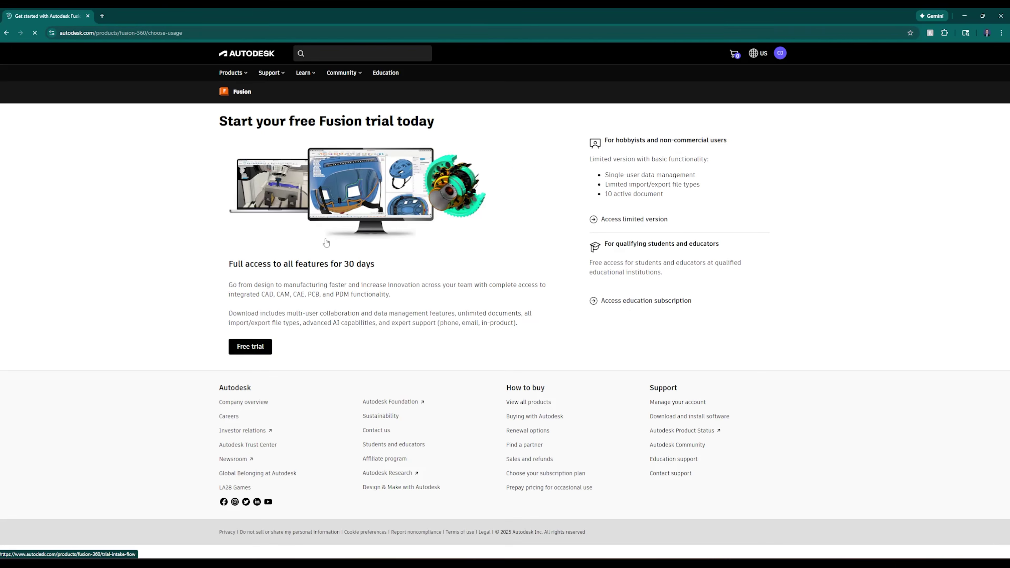
# Request the free Fusion trial, and search the Fusion App Store for gridfinity to open the GridfinityGenerator page.
pyautogui.click(257, 349)
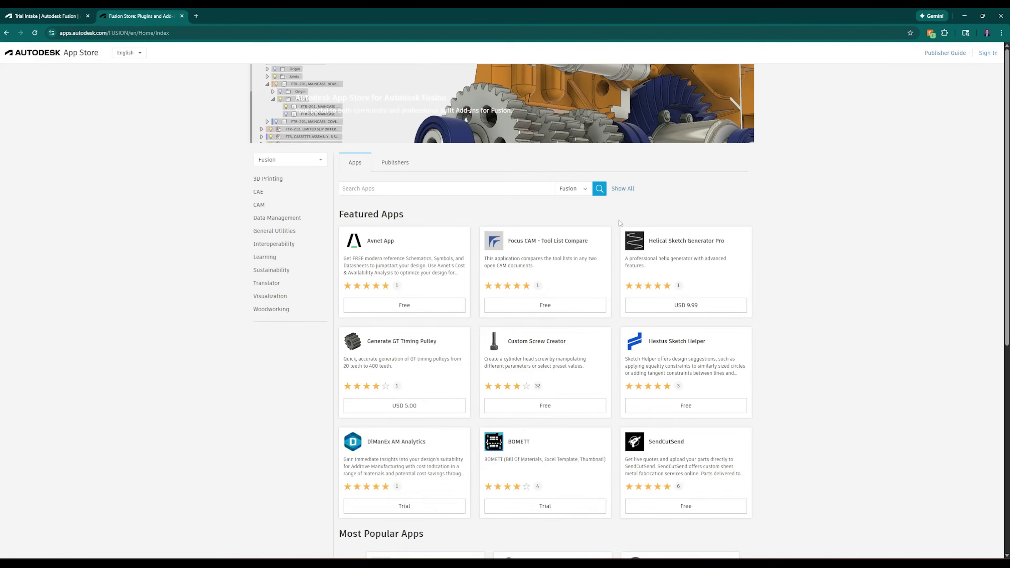
pyautogui.write('gridfinity')
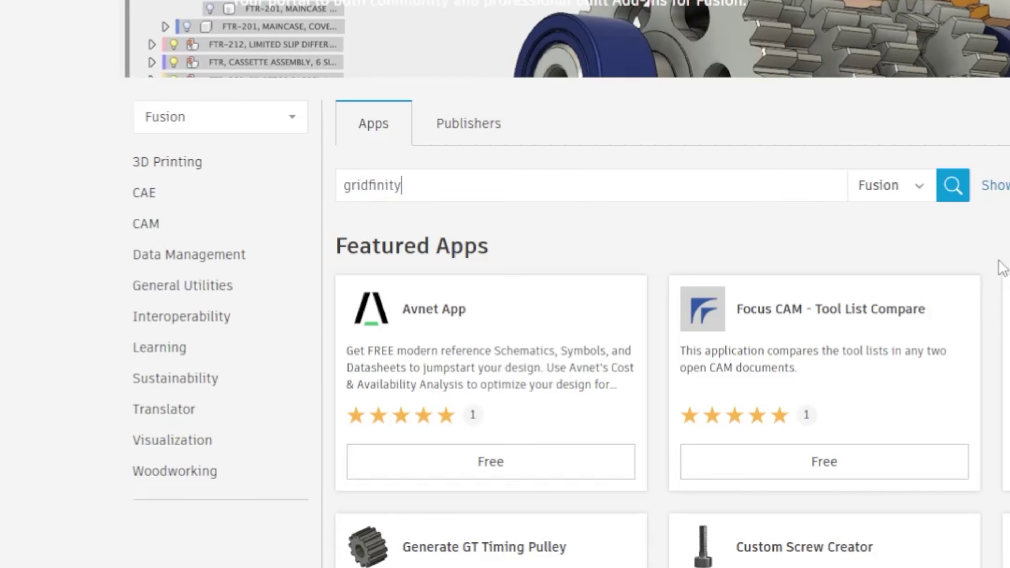
pyautogui.press('Return')
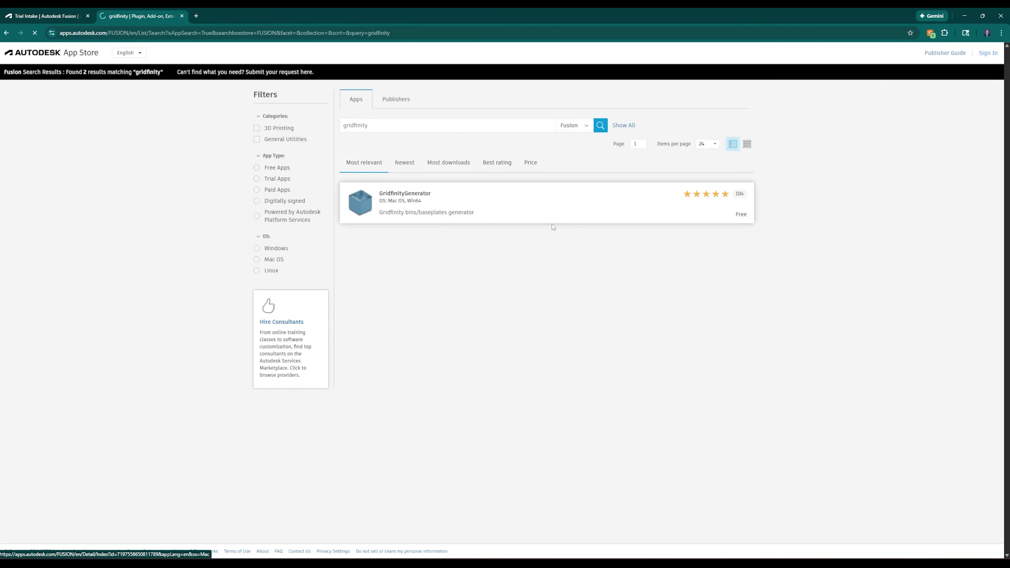
pyautogui.click(567, 215)
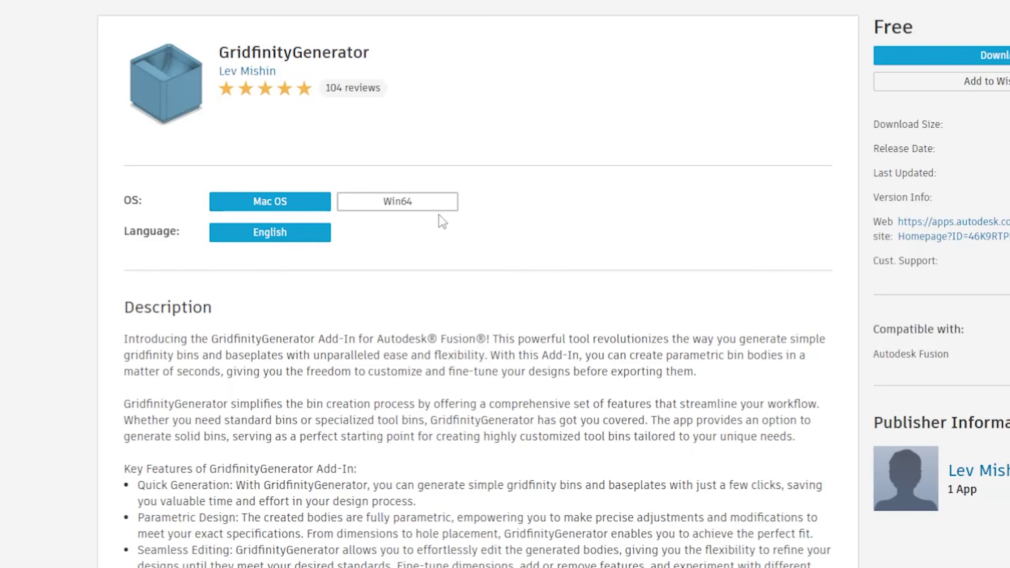
# Choose the Win64 version of GridfinityGenerator and run the downloaded GridfinityGenerator_win64.msi installer, allowing it past Windows SmartScreen.
pyautogui.click(441, 203)
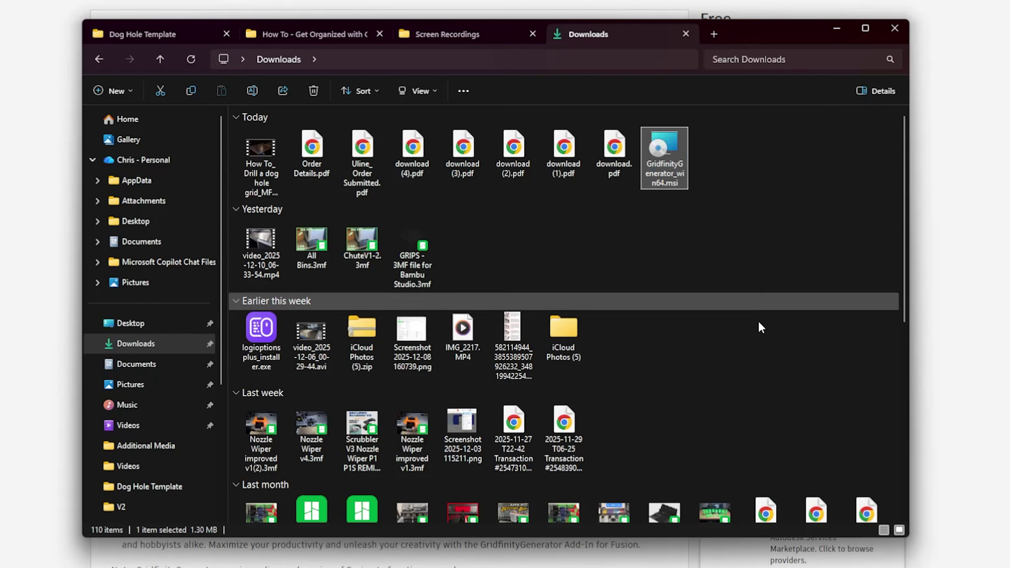
pyautogui.doubleClick(669, 169)
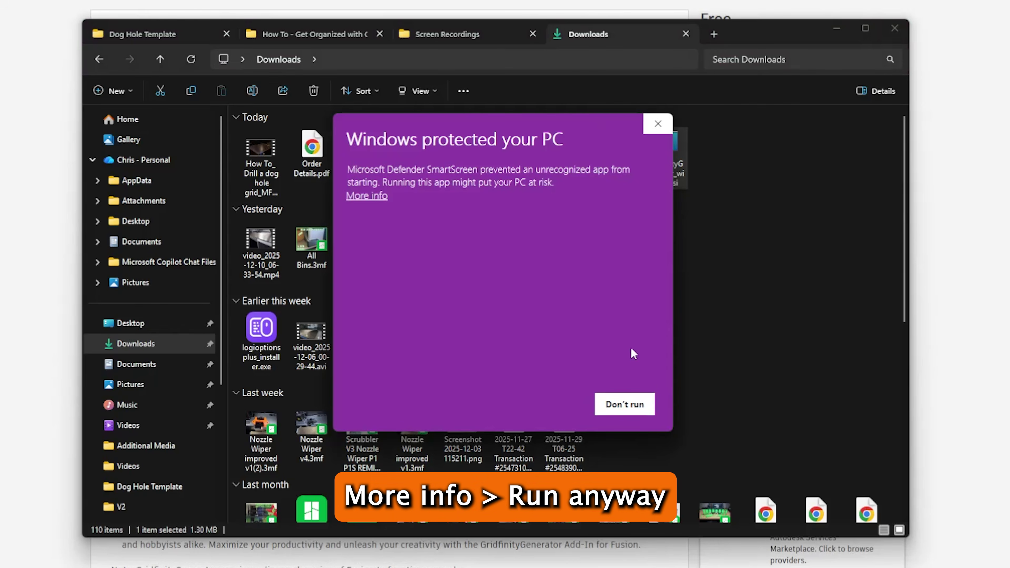
pyautogui.click(365, 196)
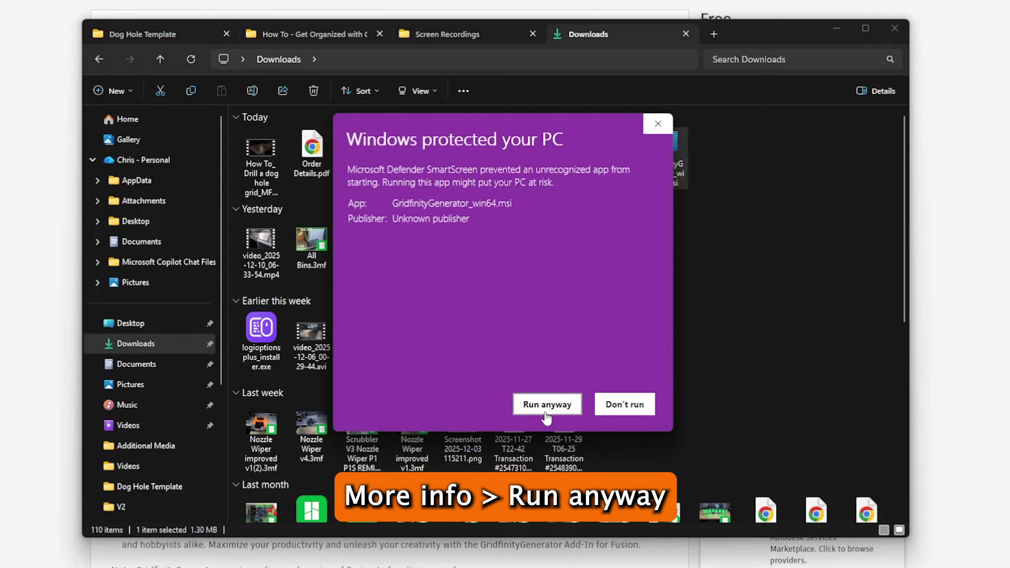
pyautogui.click(535, 403)
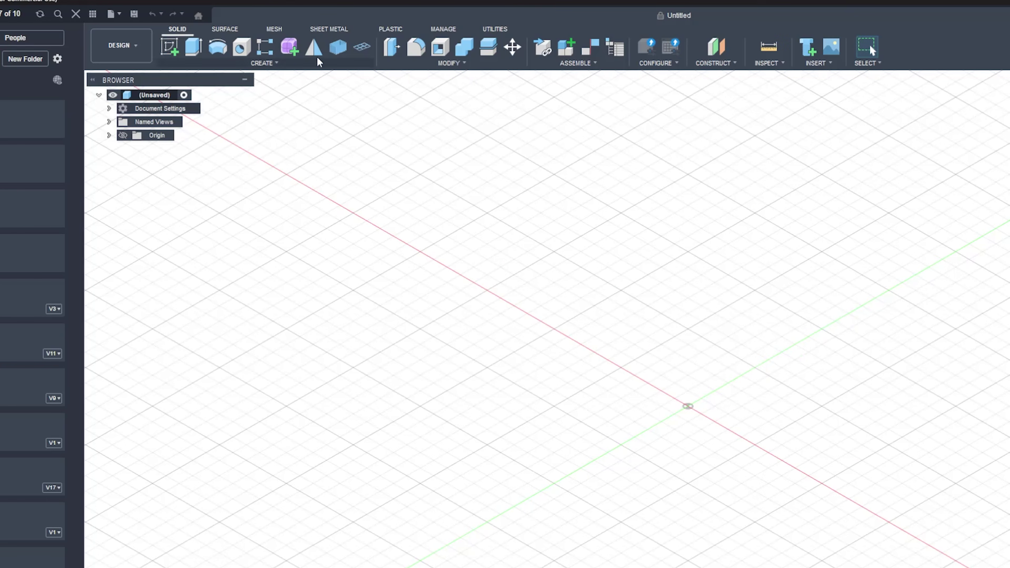
# In Fusion, generate a hollow Gridfinity bin 2 units wide and 5 units high, with the length set to 4 units.
pyautogui.click(339, 50)
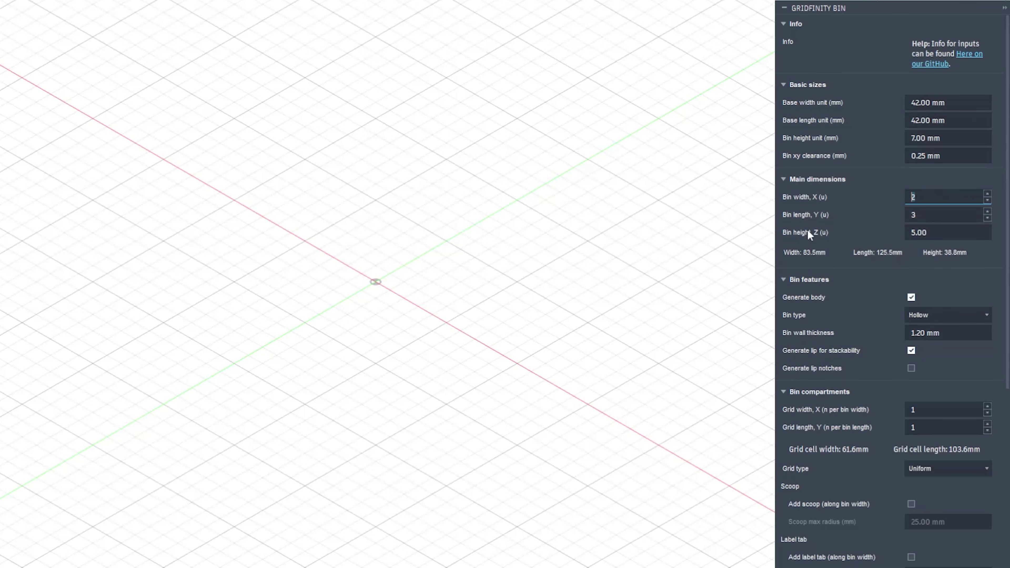
pyautogui.moveTo(937, 263)
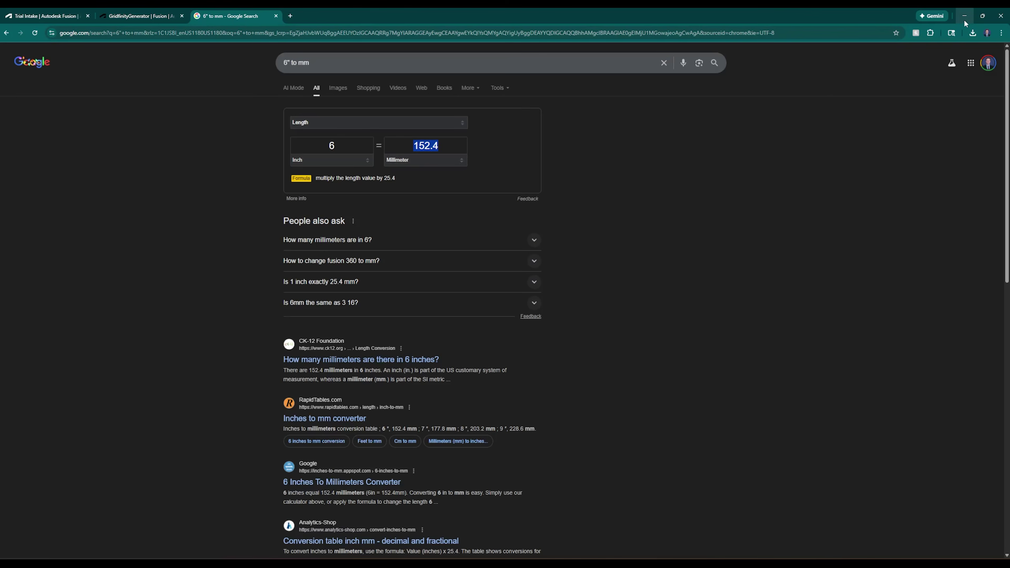
pyautogui.click(964, 18)
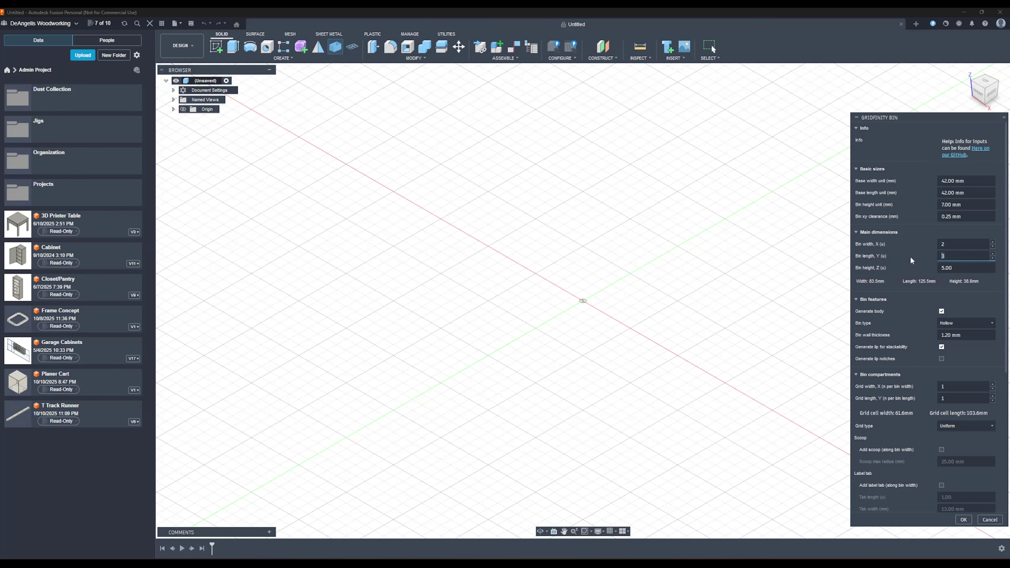
pyautogui.write('4')
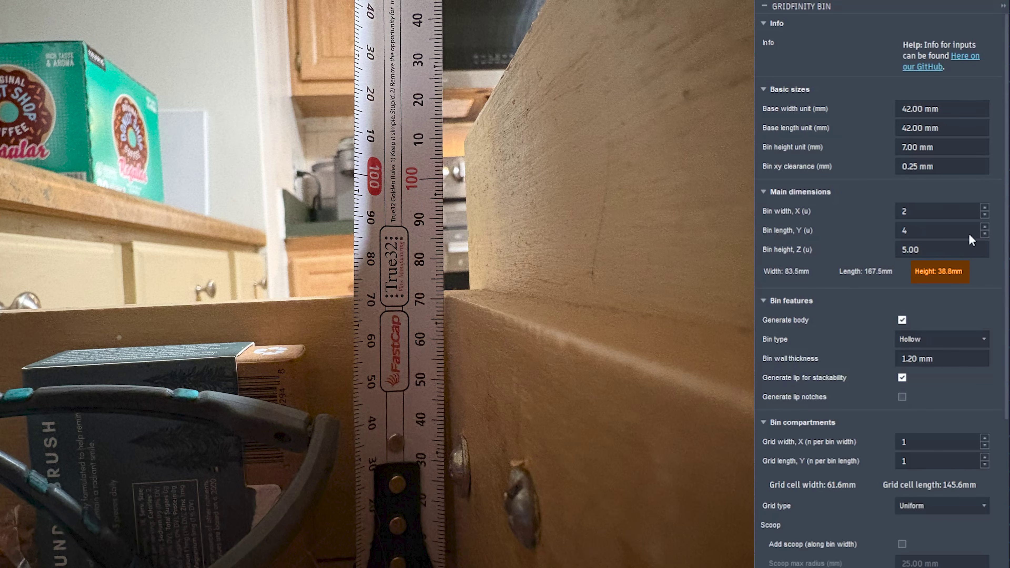
pyautogui.click(923, 228)
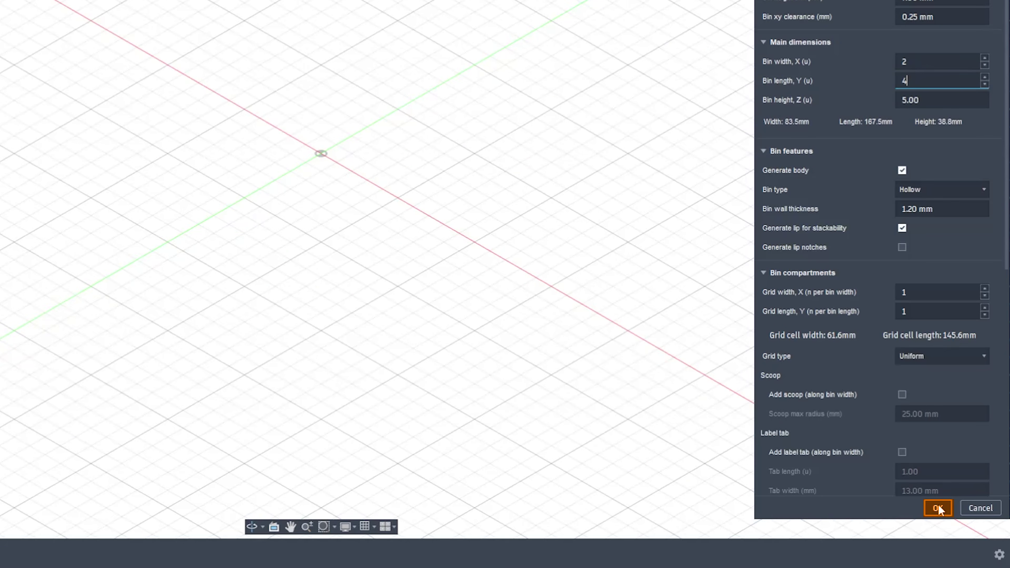
pyautogui.press('Return')
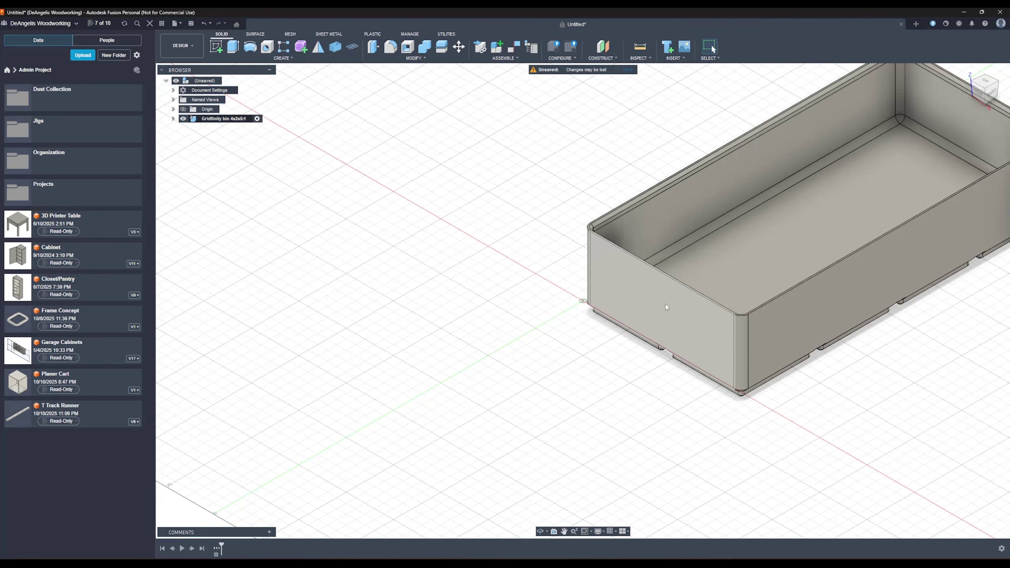
# Export the Gridfinity bin for 3D printing as a binary STL in millimetres, saved in Downloads as Gridfinity bin 4x2x5.stl.
pyautogui.scroll(-3, 455, 157)
pyautogui.keyDown('shift'); pyautogui.moveTo(718, 350); pyautogui.dragTo(643, 383, button='middle'); pyautogui.keyUp('shift')
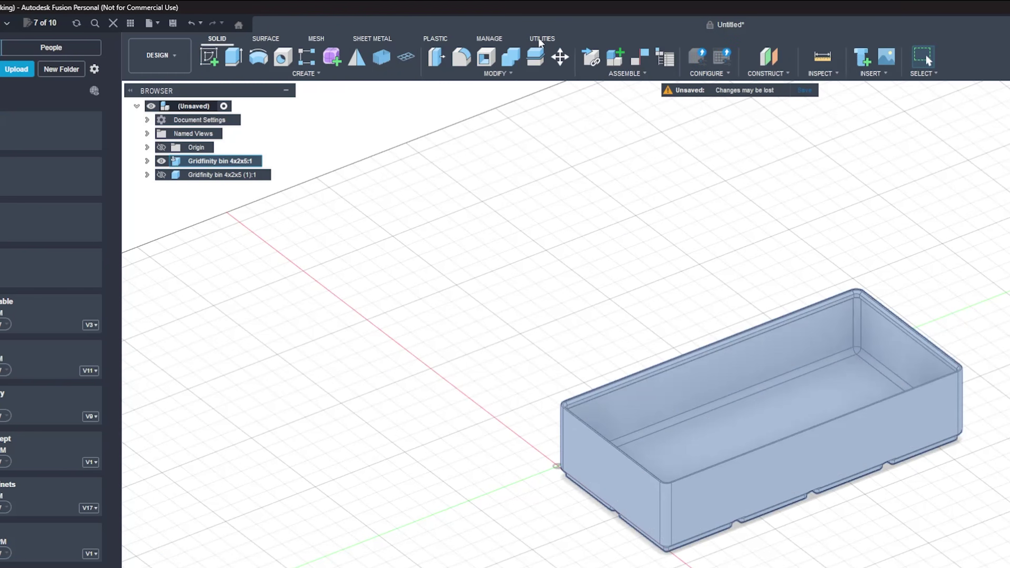
pyautogui.click(541, 40)
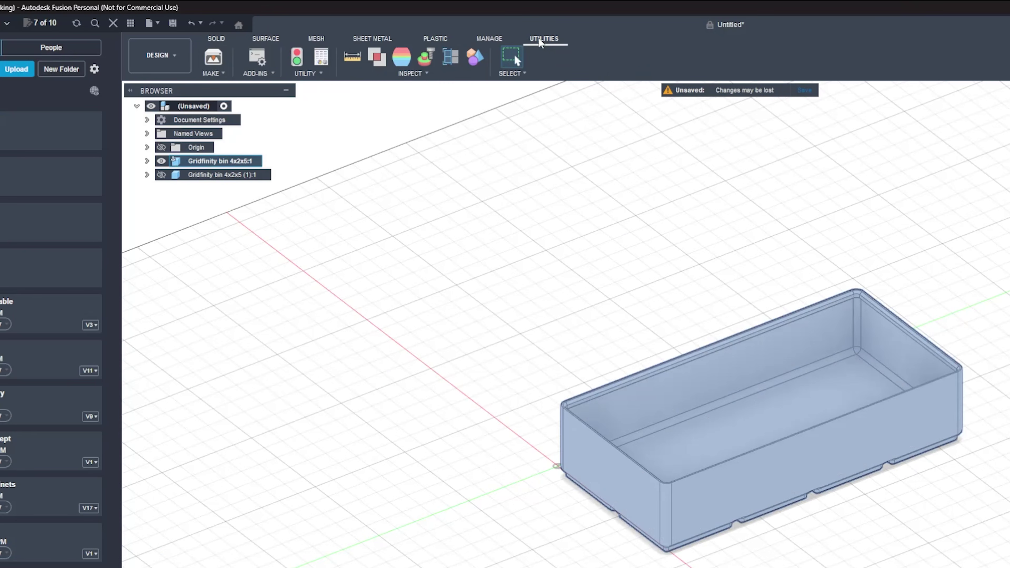
pyautogui.click(213, 58)
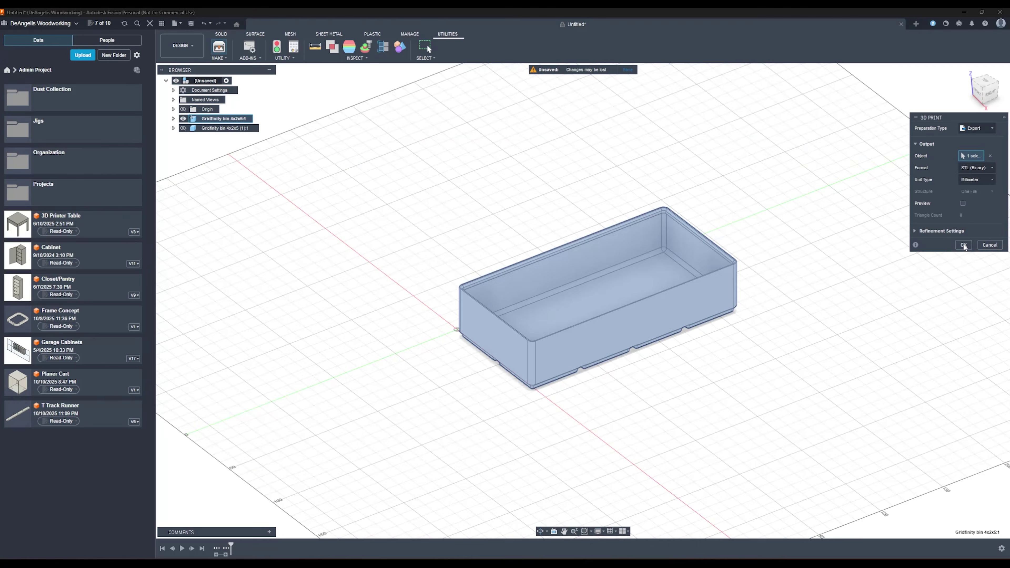
pyautogui.click(963, 245)
pyautogui.click(635, 215)
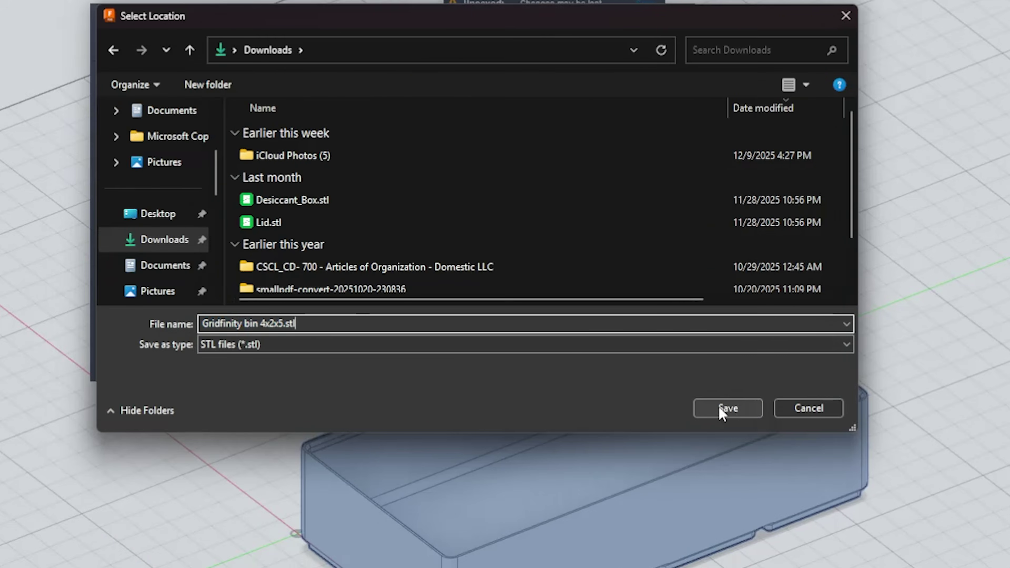
pyautogui.click(320, 407)
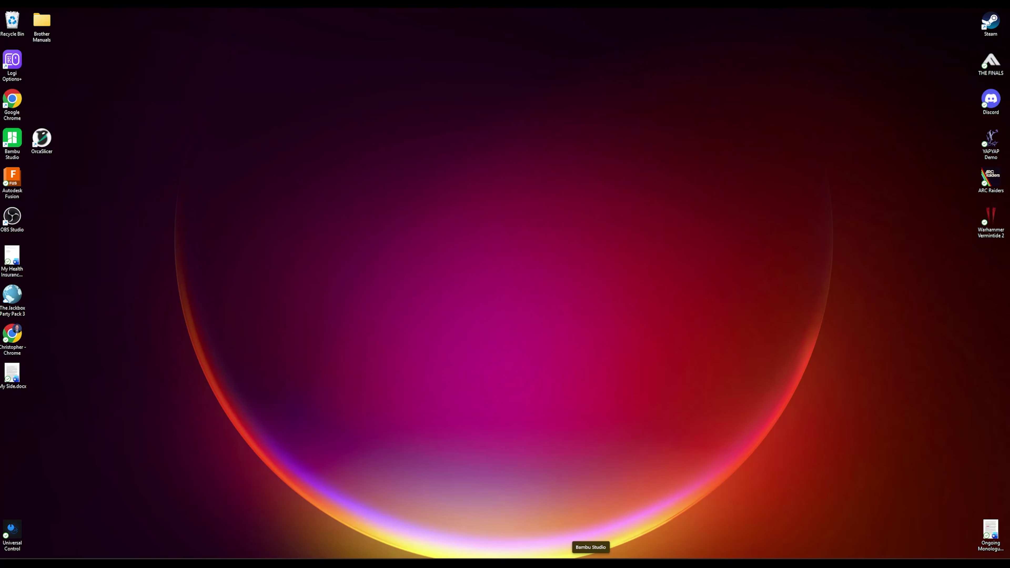
# Switch to Bambu Studio, import Gridfinity bin 4x2x5.stl from the Downloads folder, and slice the plate.
pyautogui.click(591, 564)
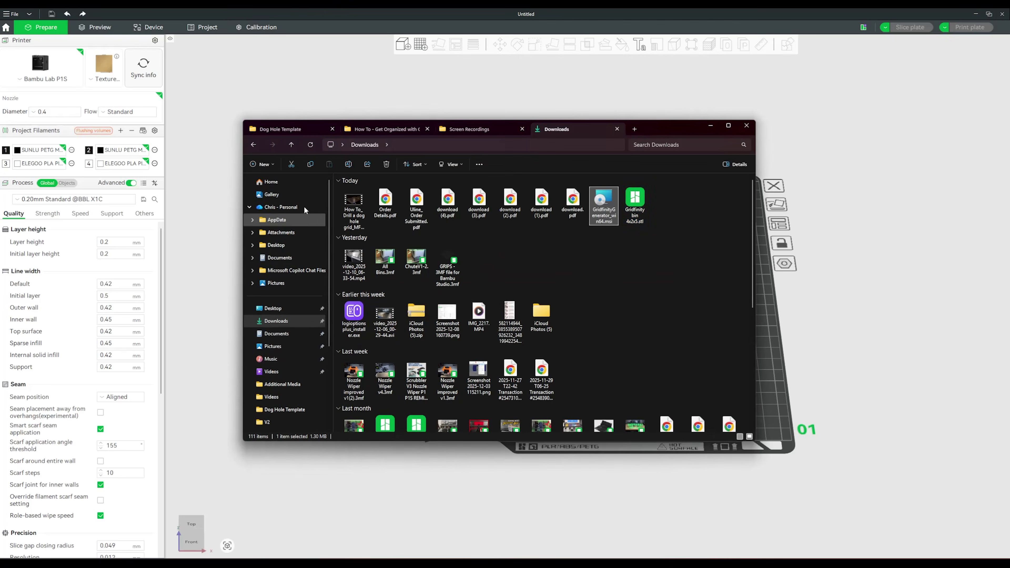
pyautogui.moveTo(663, 135); pyautogui.dragTo(419, 93)
pyautogui.click(390, 159)
pyautogui.moveTo(390, 159); pyautogui.dragTo(630, 265)
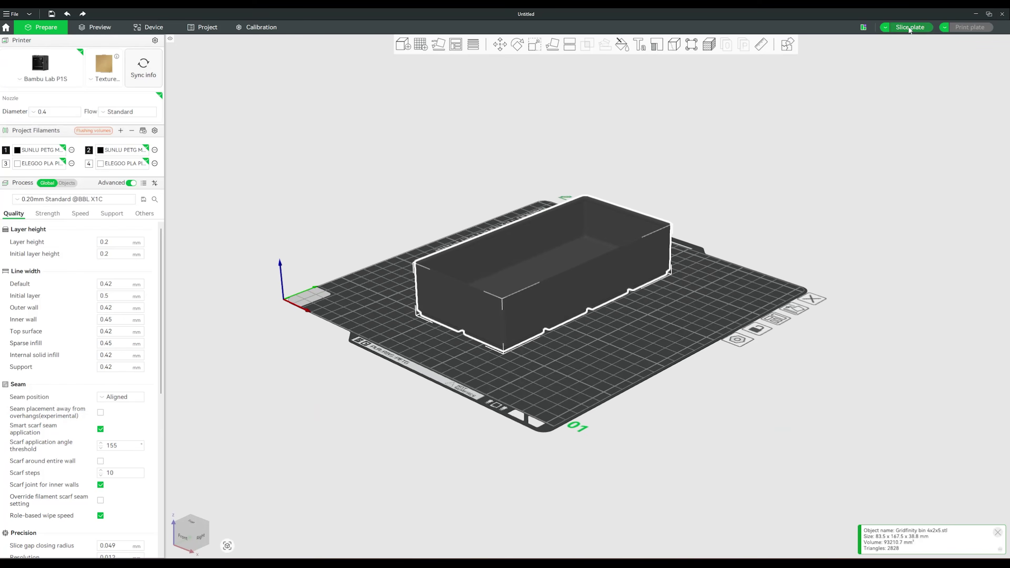
pyautogui.click(911, 27)
pyautogui.moveTo(644, 299); pyautogui.dragTo(619, 282)
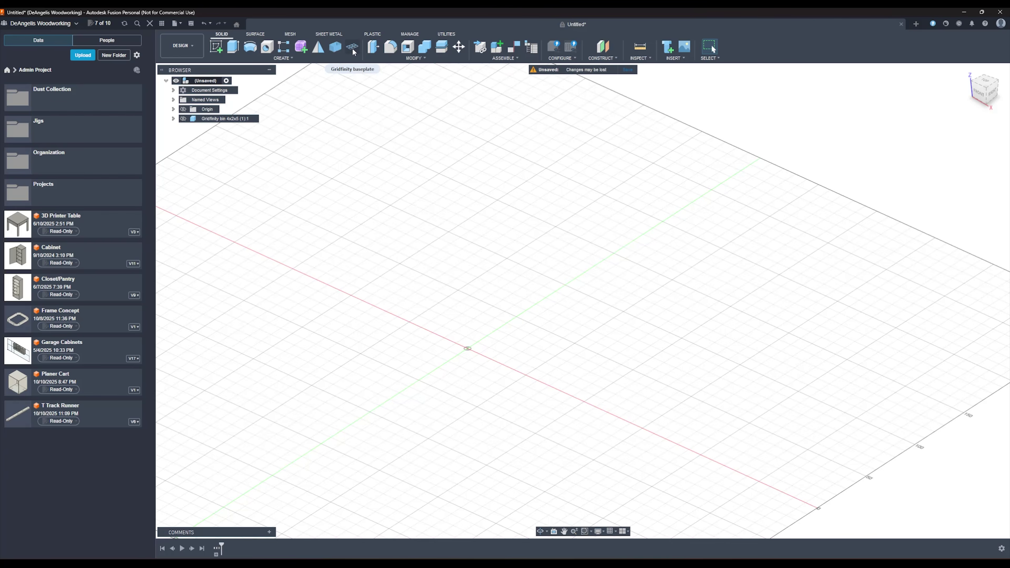
# Switch to Fusion and start the Gridfinity baseplate command.
pyautogui.click(352, 47)
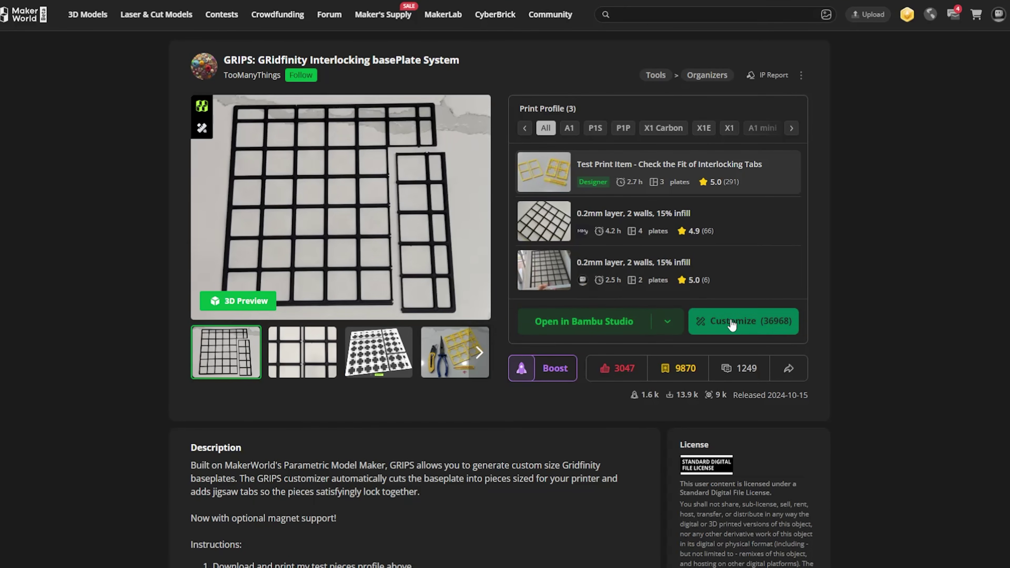
# On MakerWorld, open the GRIPS 3MF file for Bambu Studio in the model customizer.
pyautogui.click(732, 325)
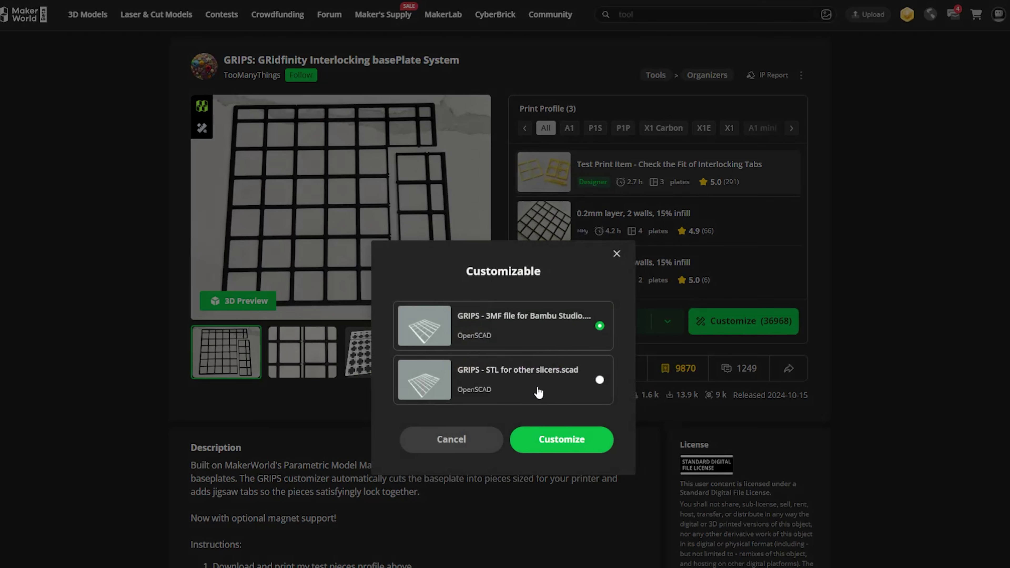
pyautogui.click(552, 438)
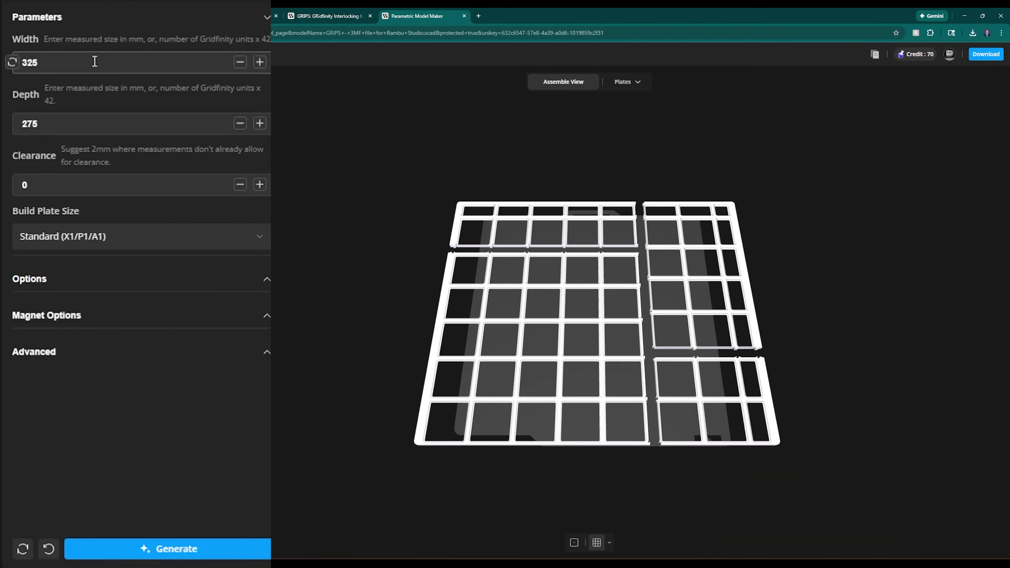
# Set the baseplate's width to 175 mm, depth to 457 mm and clearance to 2 mm.
pyautogui.click(106, 65)
pyautogui.press('BackSpace')
pyautogui.press('BackSpace')
pyautogui.press('BackSpace')
pyautogui.write('1')
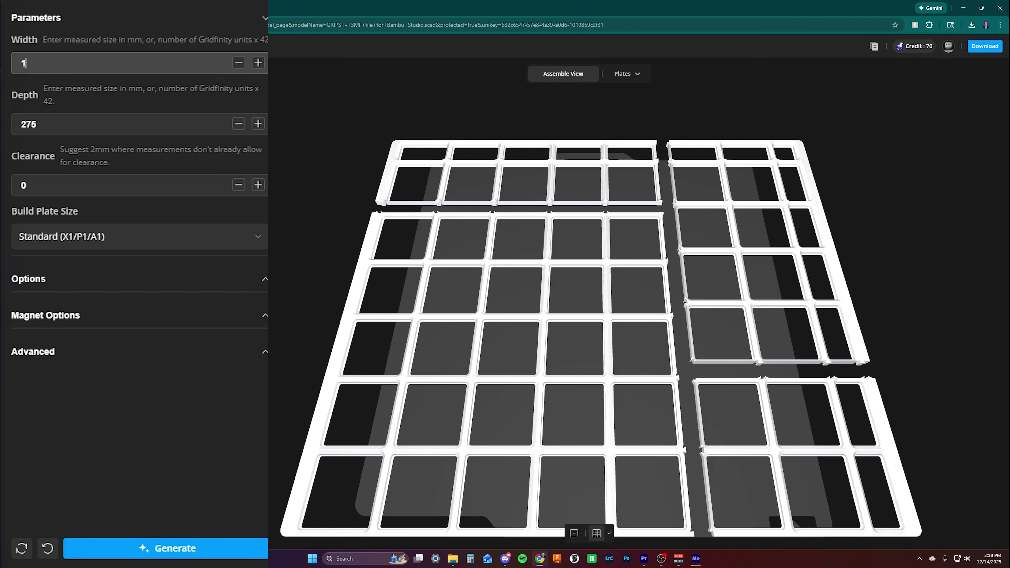
pyautogui.write('75')
pyautogui.press('Tab')
pyautogui.write('457')
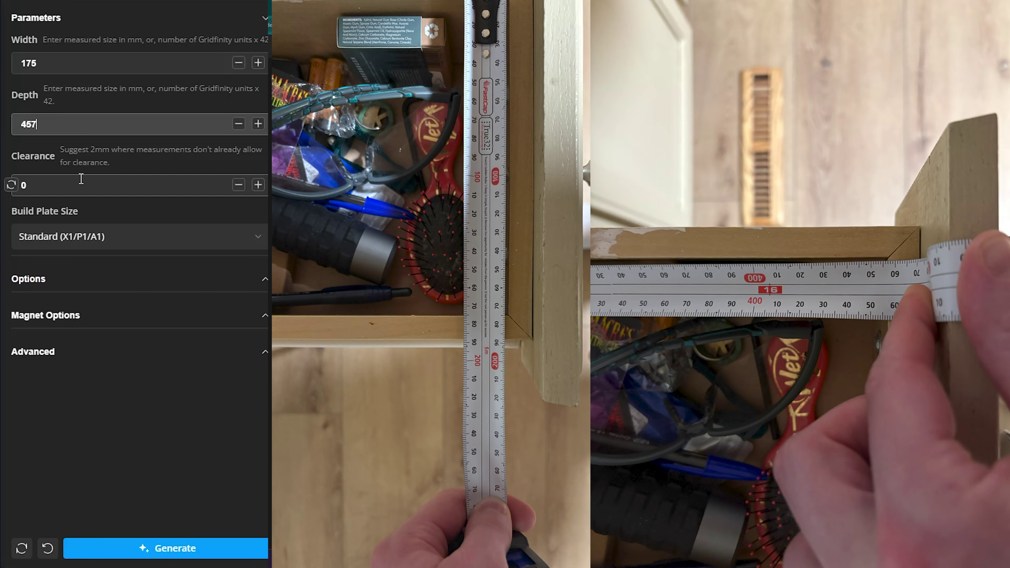
pyautogui.click(99, 185)
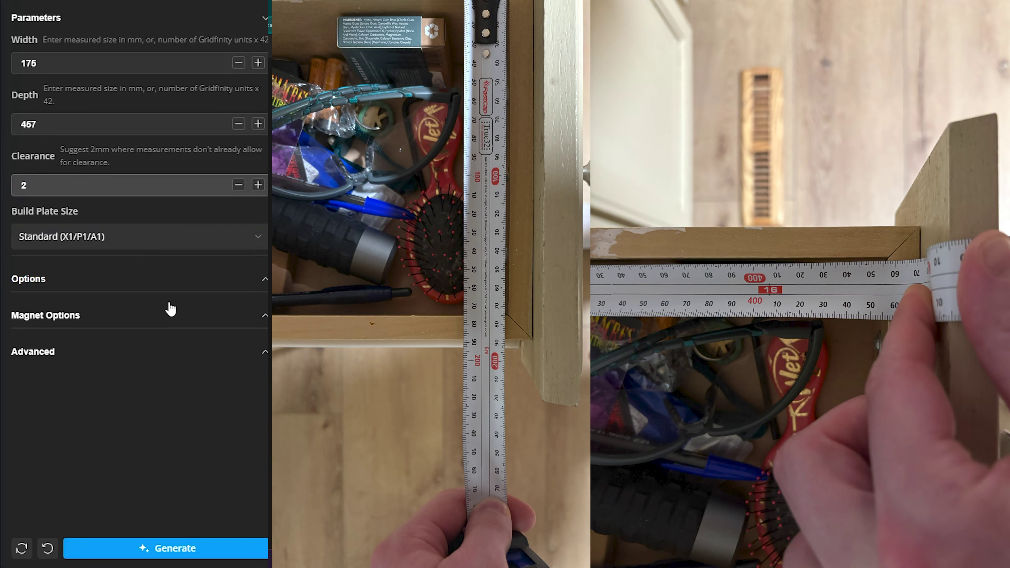
# Set the build plate size to Large (H2D) and generate the baseplate.
pyautogui.click(131, 238)
pyautogui.click(85, 313)
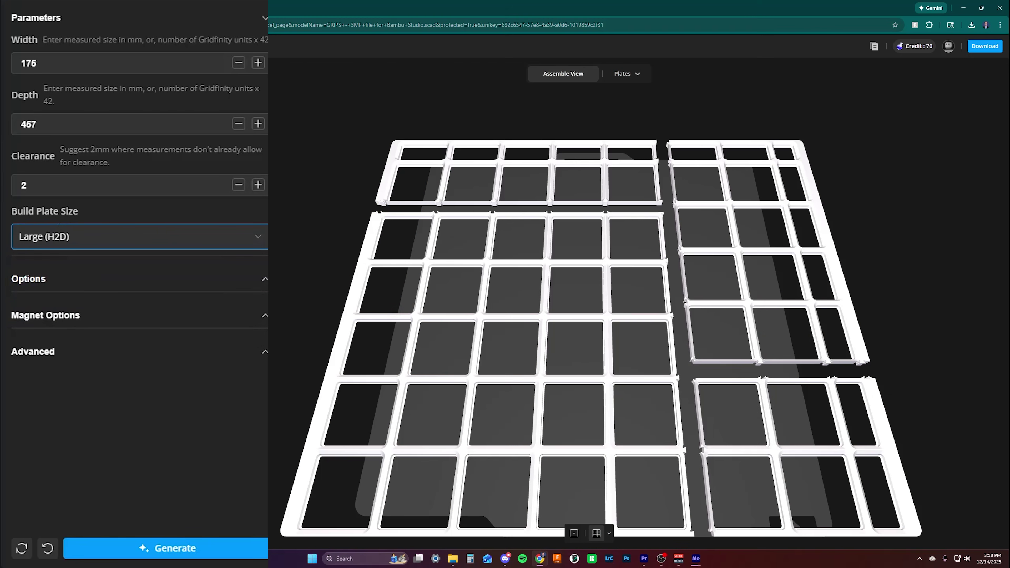
pyautogui.click(191, 549)
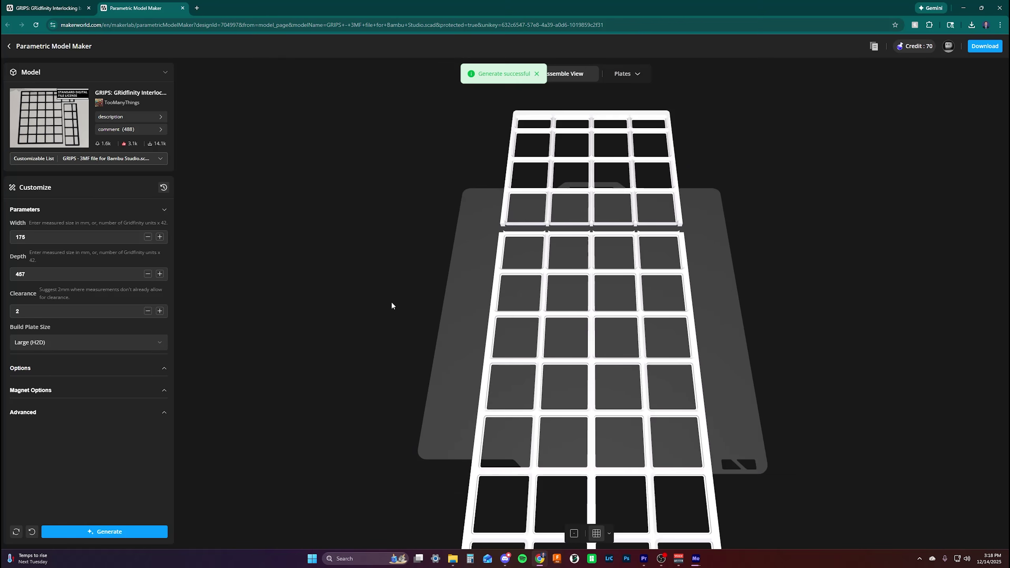
pyautogui.scroll(-3, 595, 297)
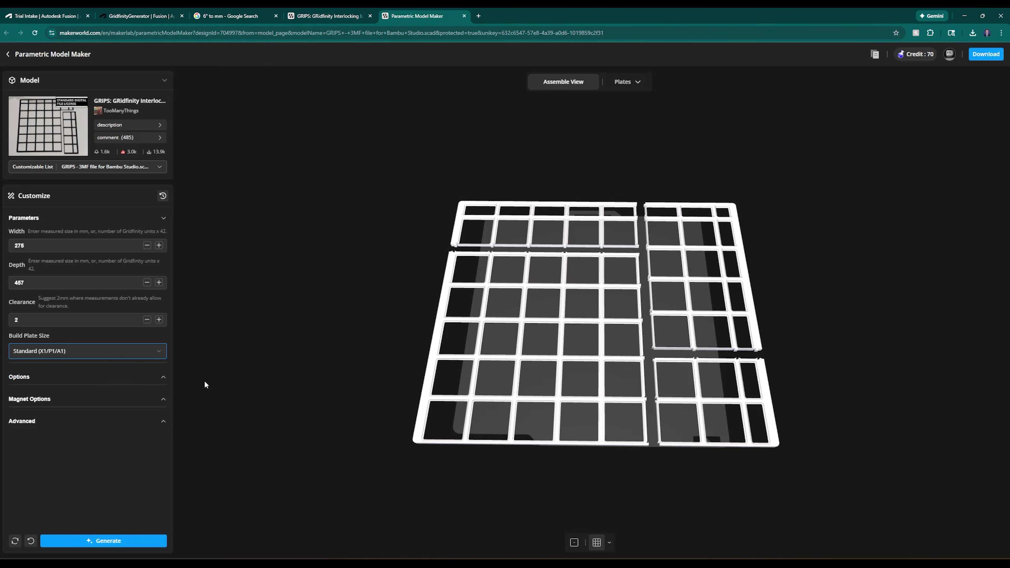
# Expand the advanced baseplate parameters and open the Build Plate Usable Size Override value for editing.
pyautogui.click(164, 422)
pyautogui.scroll(-7, 161, 301)
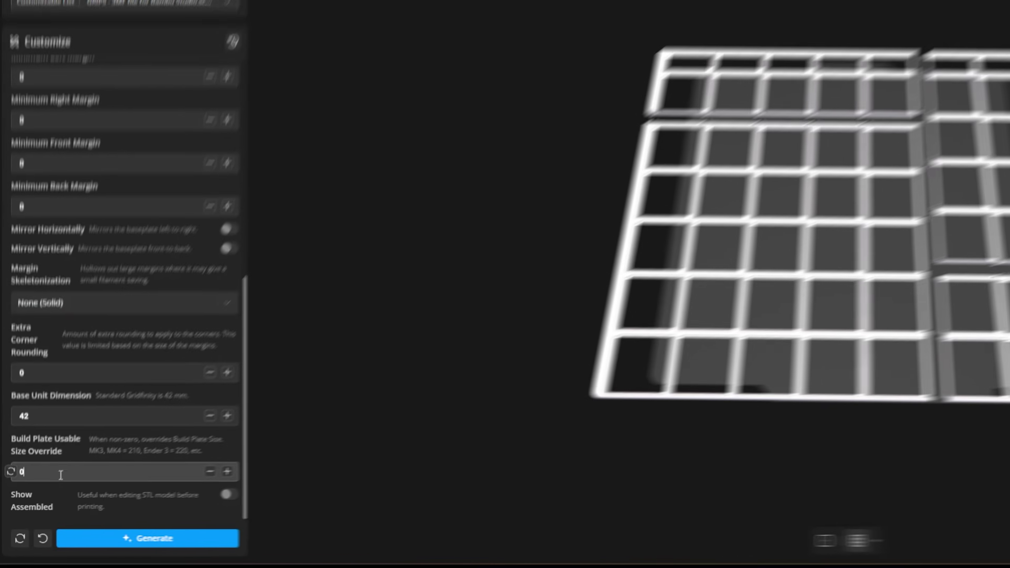
pyautogui.doubleClick(40, 495)
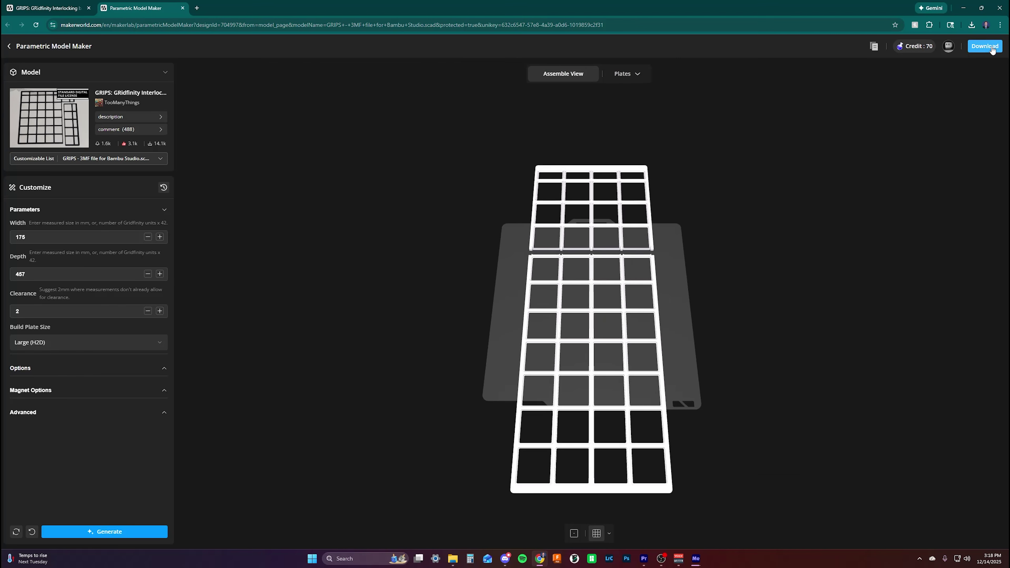
# Download the generated GRIPS baseplate model.
pyautogui.click(992, 47)
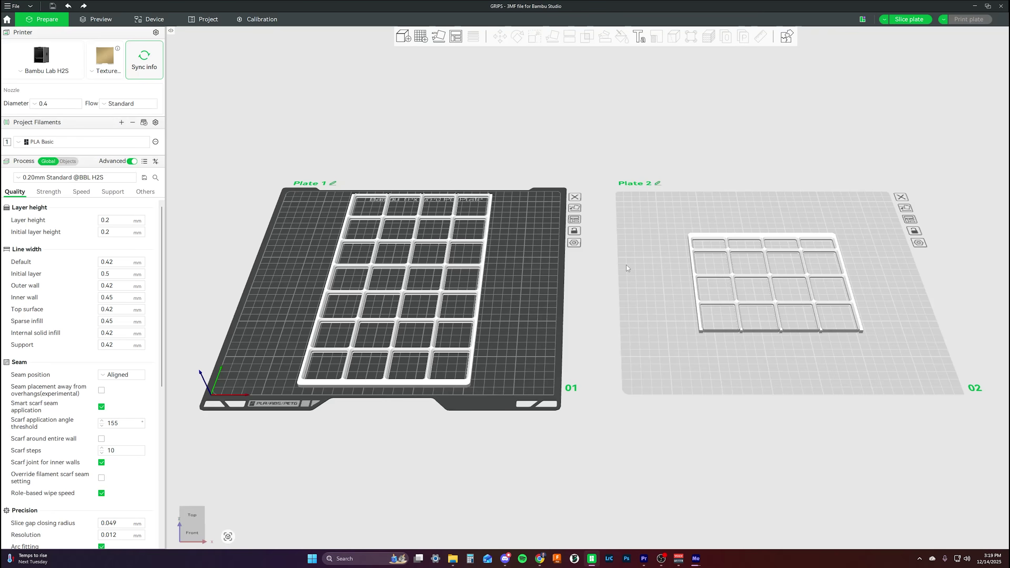
# In Bambu Studio, move the smaller baseplate piece from plate 2 to plate 1, auto-arrange, and shift the large piece towards the plate's side.
pyautogui.scroll(-5, 627, 265)
pyautogui.scroll(3, 511, 279)
pyautogui.moveTo(716, 261); pyautogui.dragTo(447, 264)
pyautogui.click(576, 228)
pyautogui.moveTo(492, 292); pyautogui.dragTo(428, 294)
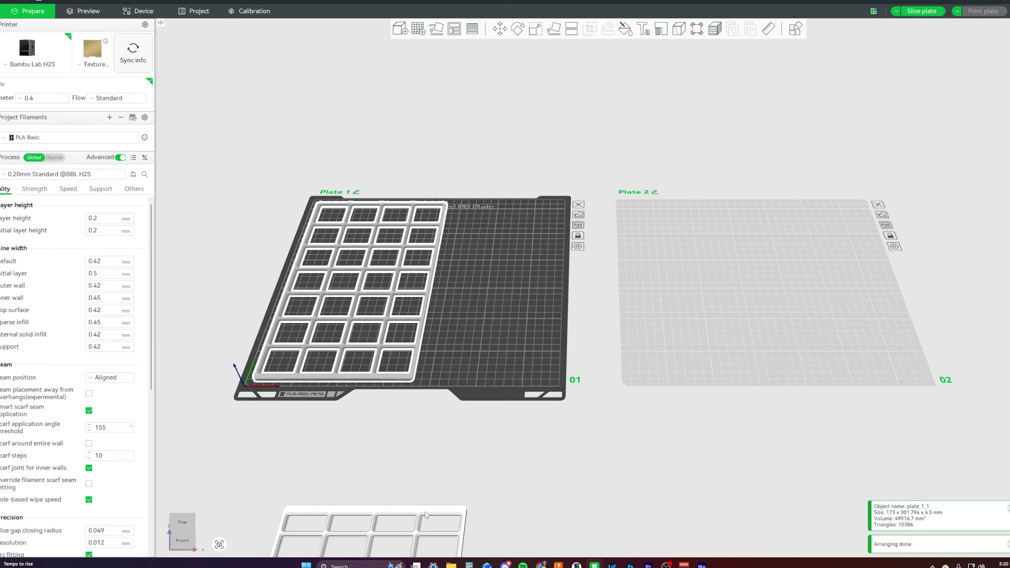
# Bring the smaller baseplate piece back onto the free area of plate 1, trying auto-arrange again.
pyautogui.moveTo(415, 514); pyautogui.dragTo(525, 261)
pyautogui.click(576, 227)
pyautogui.scroll(-3, 473, 356)
pyautogui.moveTo(448, 445); pyautogui.dragTo(537, 245)
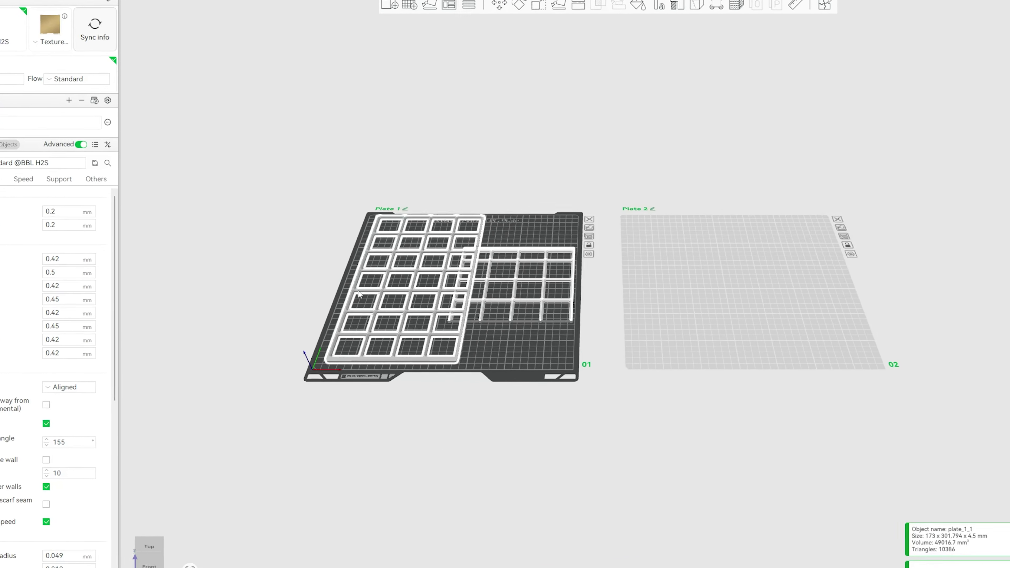
# Rotate the smaller baseplate piece and position it beside the large piece on plate 1.
pyautogui.scroll(3, 593, 278)
pyautogui.press('r')
pyautogui.moveTo(600, 275); pyautogui.dragTo(439, 412)
pyautogui.press('r')
pyautogui.moveTo(520, 215); pyautogui.dragTo(533, 220)
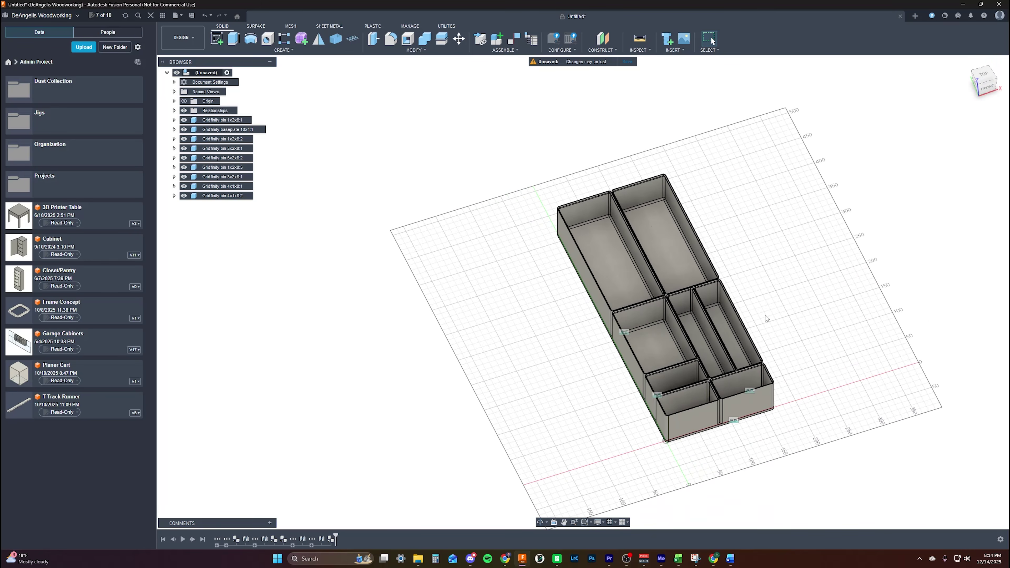
# Switch to Fusion and create a Gridfinity baseplate with a plate width of 10 units and a plate length of 4 units.
pyautogui.keyDown('shift'); pyautogui.moveTo(609, 361); pyautogui.dragTo(670, 361, button='middle'); pyautogui.keyUp('shift')
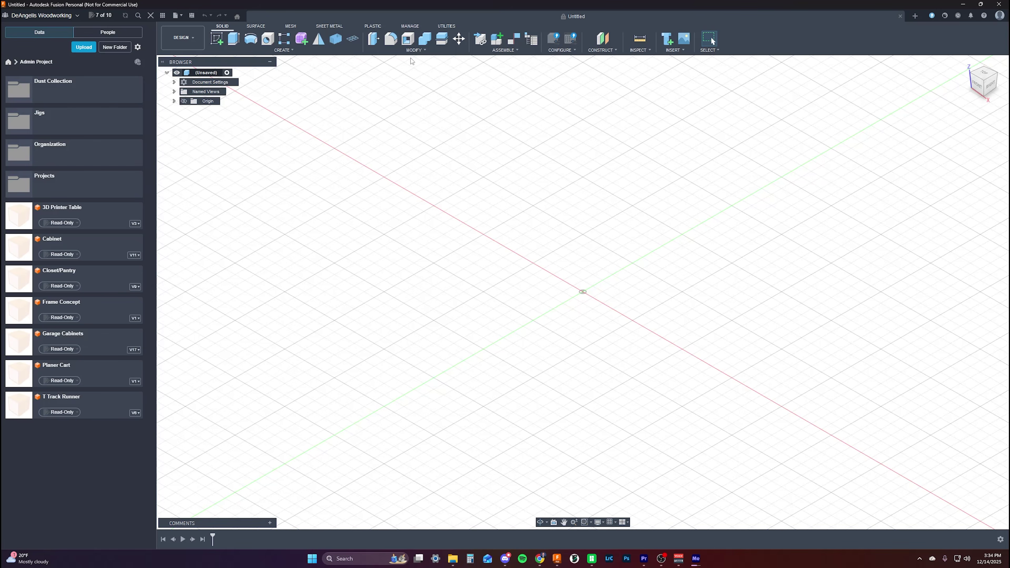
pyautogui.click(351, 40)
pyautogui.moveTo(958, 223); pyautogui.dragTo(923, 222)
pyautogui.write('10')
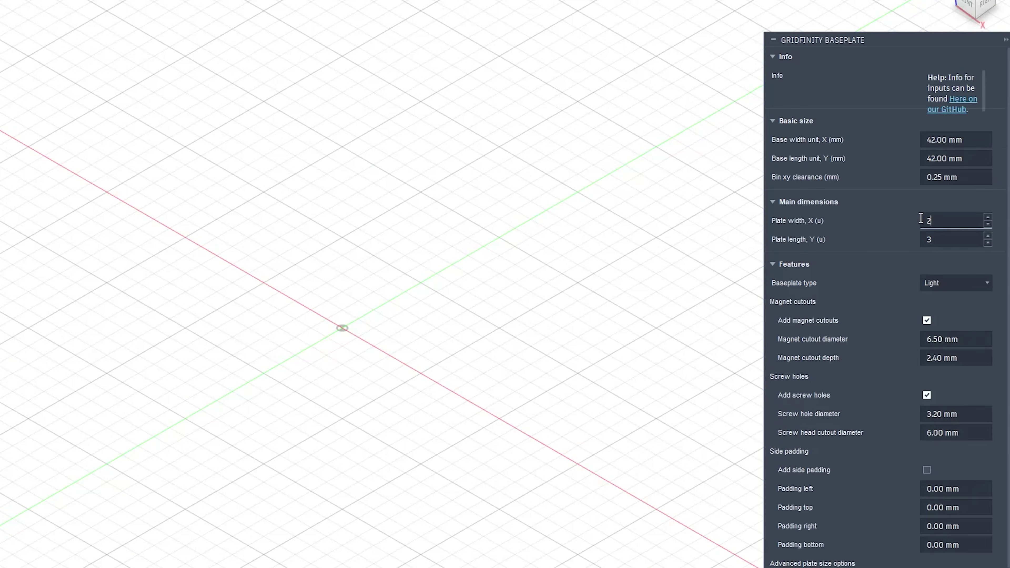
pyautogui.press('Tab')
pyautogui.write('4')
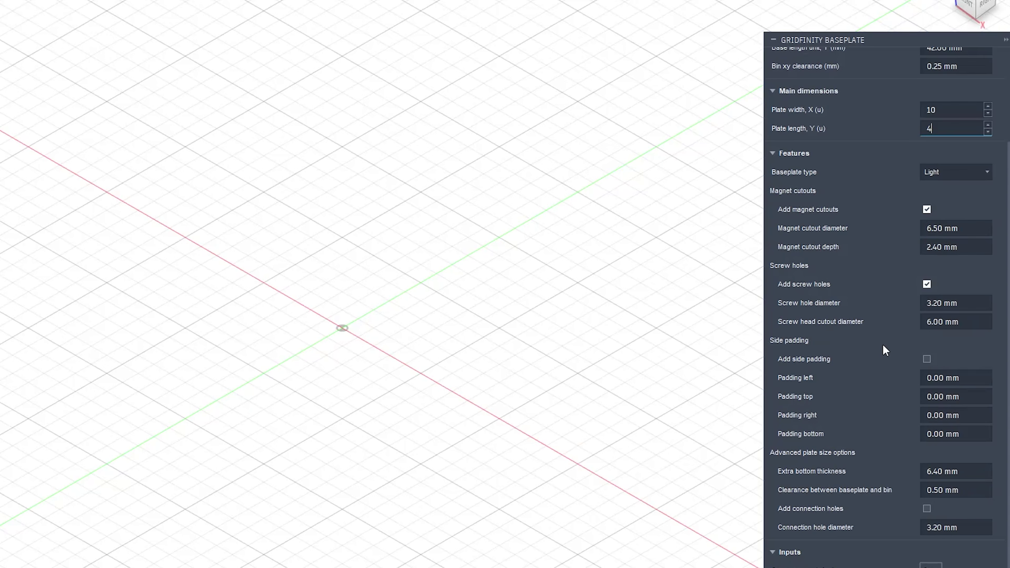
pyautogui.press('Return')
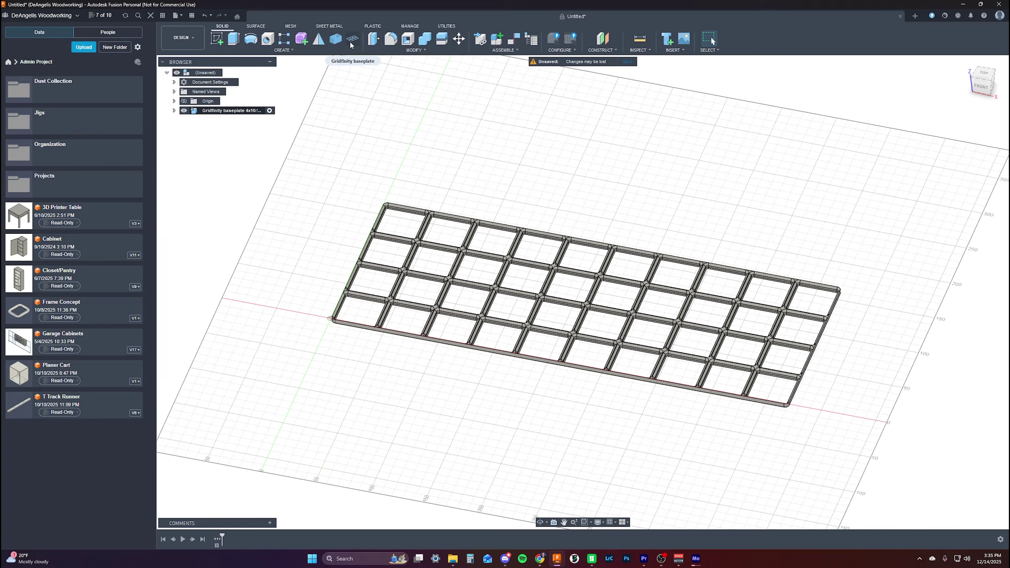
# Start the Gridfinity bin command.
pyautogui.click(336, 39)
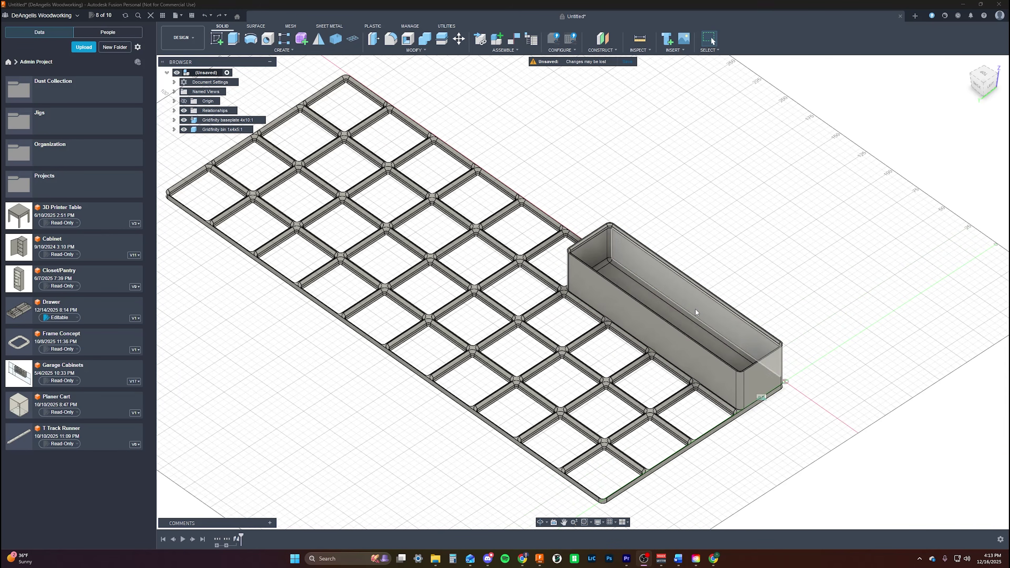
# Copy and paste the 1x4x5 bin on the baseplate and raise the copy well above the original.
pyautogui.click(696, 308)
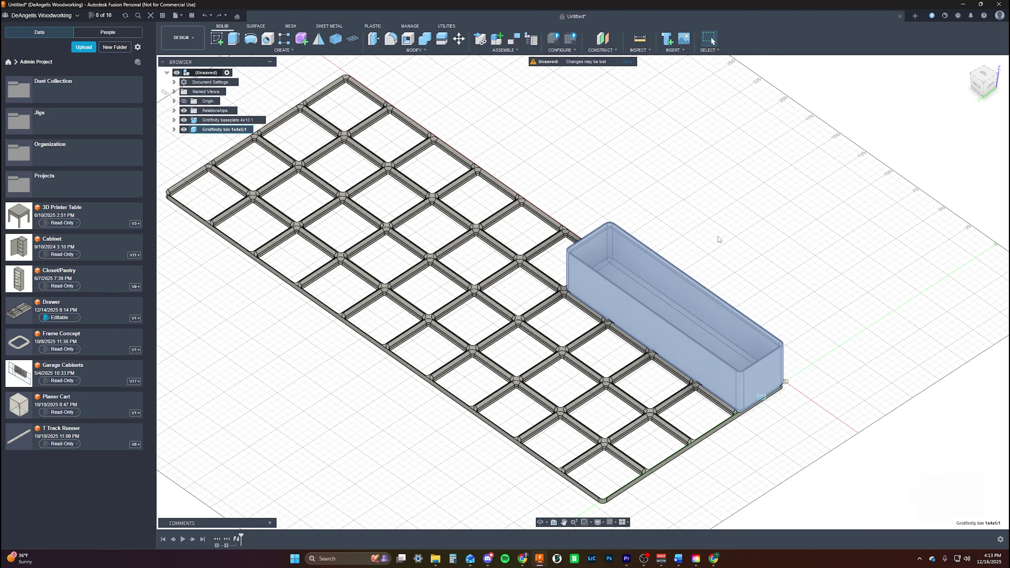
pyautogui.hotkey('ctrl', 'c')
pyautogui.hotkey('ctrl', 'v')
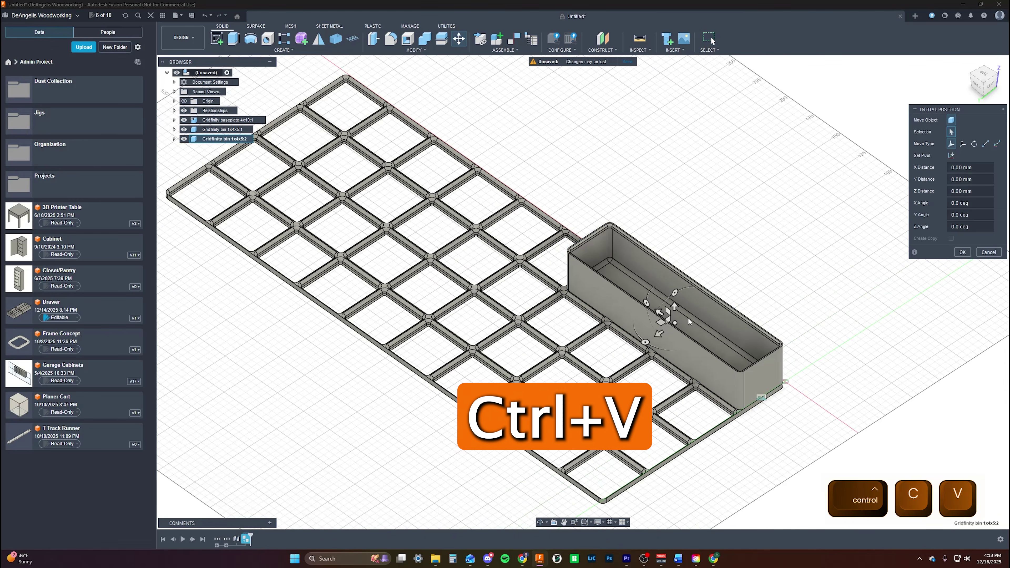
pyautogui.moveTo(675, 324); pyautogui.dragTo(680, 163)
pyautogui.press('Return')
# Start a joint and snap its first origin to the middle of the end face on the raised bin copy's base.
pyautogui.keyDown('shift'); pyautogui.moveTo(692, 165); pyautogui.dragTo(742, 290, button='middle'); pyautogui.keyUp('shift')
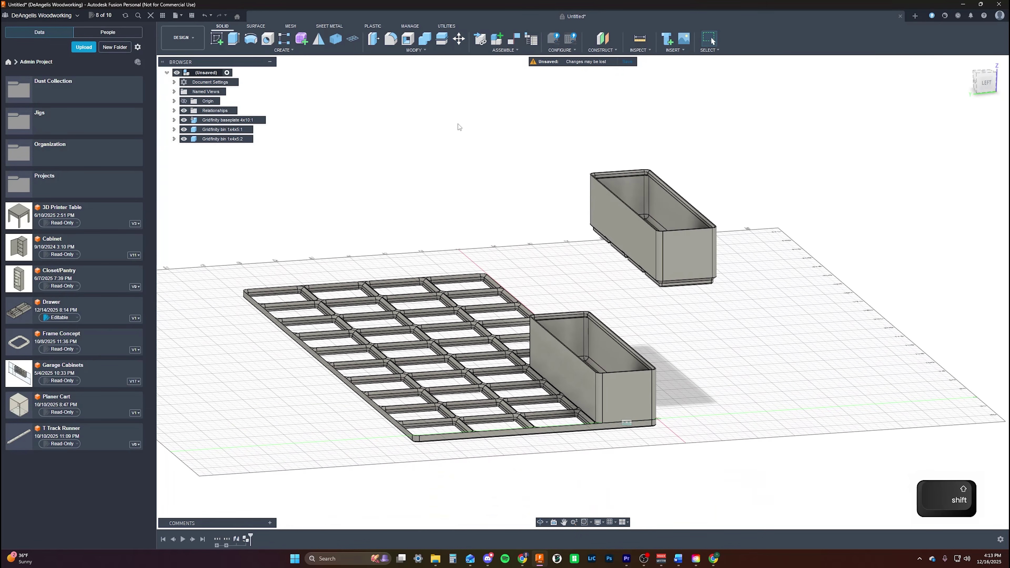
pyautogui.keyDown('shift'); pyautogui.moveTo(750, 309); pyautogui.dragTo(503, 57, button='middle'); pyautogui.keyUp('shift')
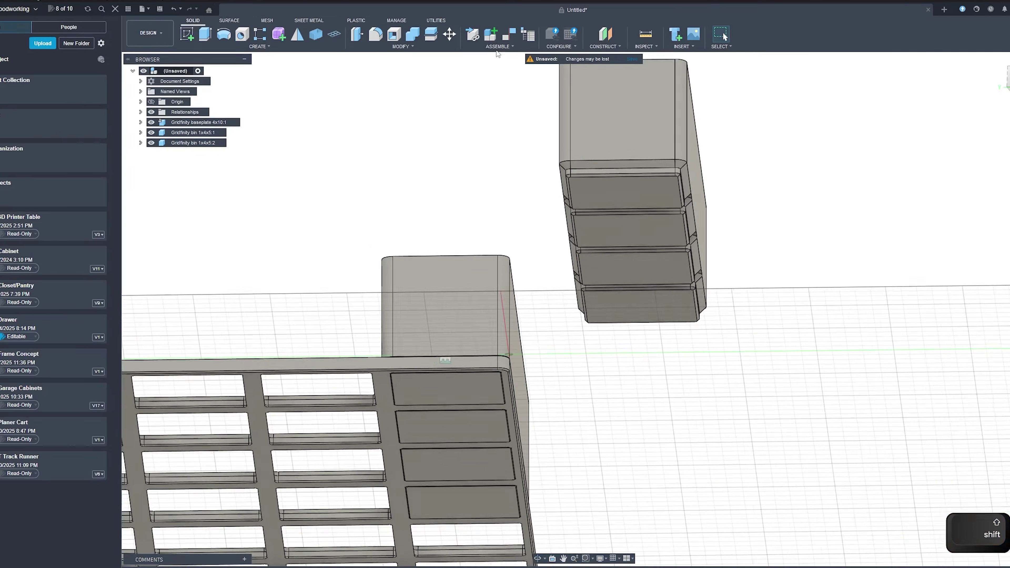
pyautogui.click(497, 52)
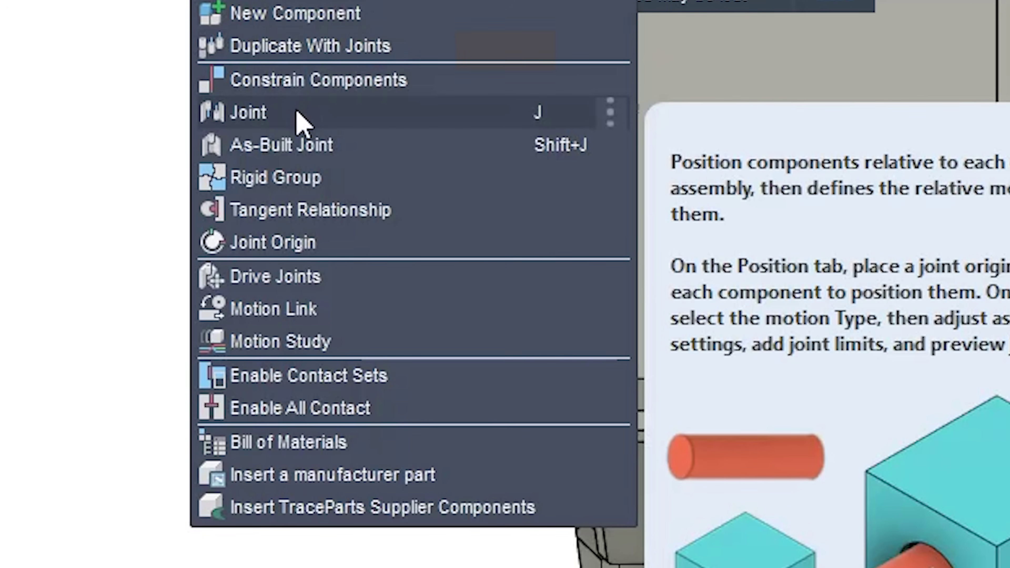
pyautogui.click(297, 113)
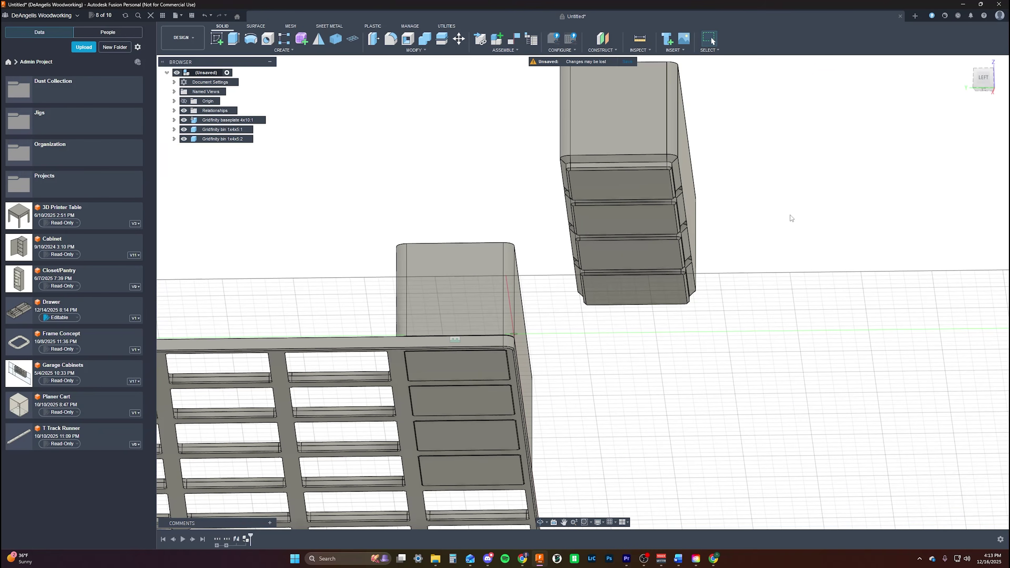
pyautogui.press('j')
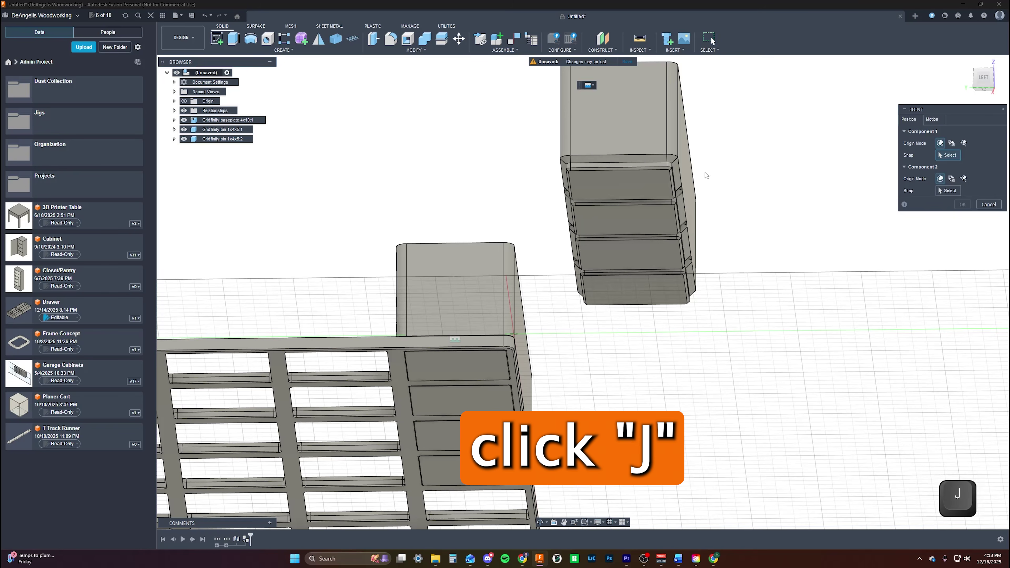
pyautogui.scroll(6, 620, 158)
pyautogui.click(623, 159)
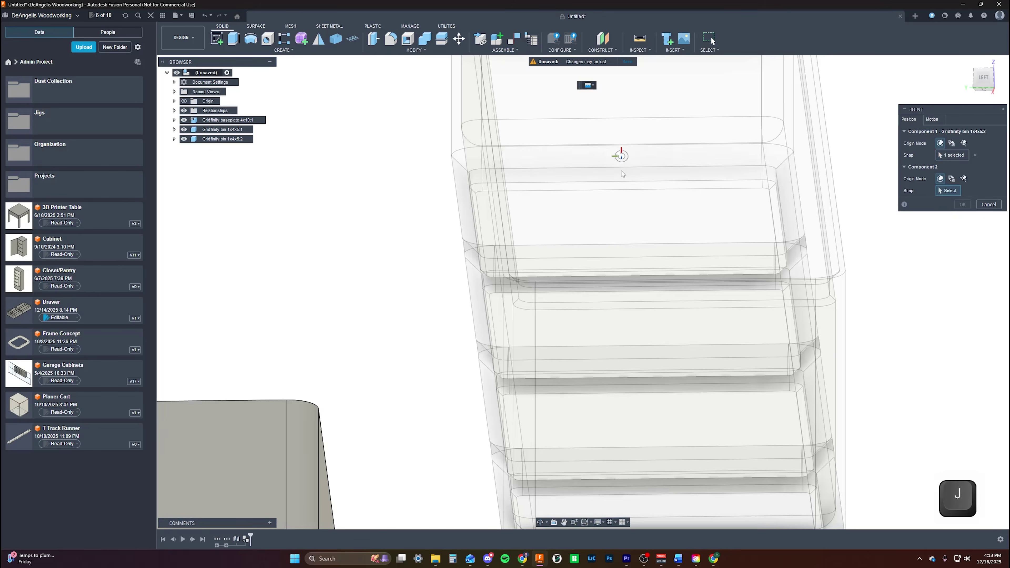
# Snap the joint's second origin to the inner rim of the baseplate's end cell beside the first bin, and complete the joint.
pyautogui.scroll(-10, 619, 155)
pyautogui.keyDown('shift'); pyautogui.moveTo(604, 173); pyautogui.dragTo(573, 223, button='middle'); pyautogui.keyUp('shift')
pyautogui.scroll(8, 567, 198)
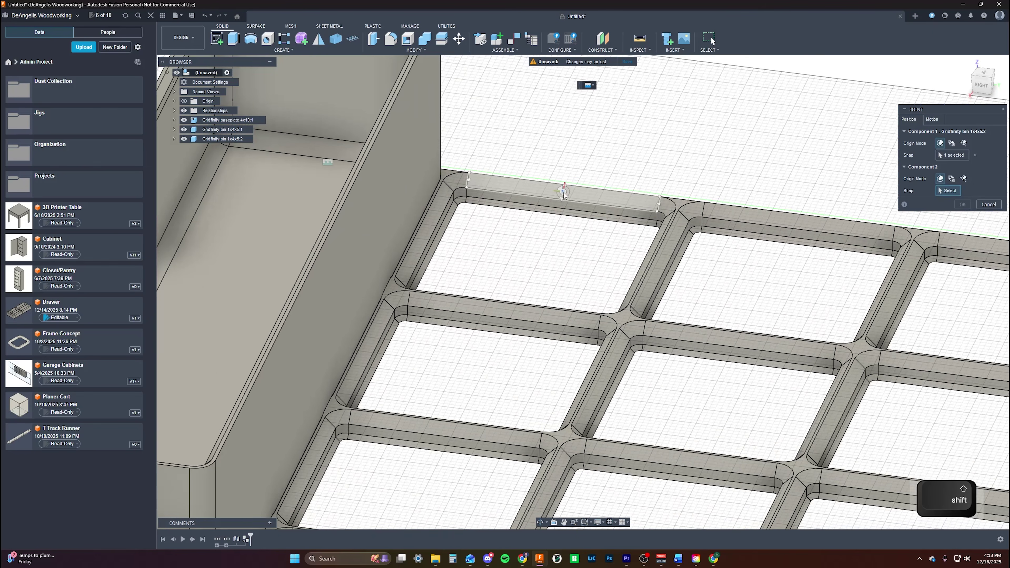
pyautogui.click(564, 194)
pyautogui.scroll(-8, 565, 167)
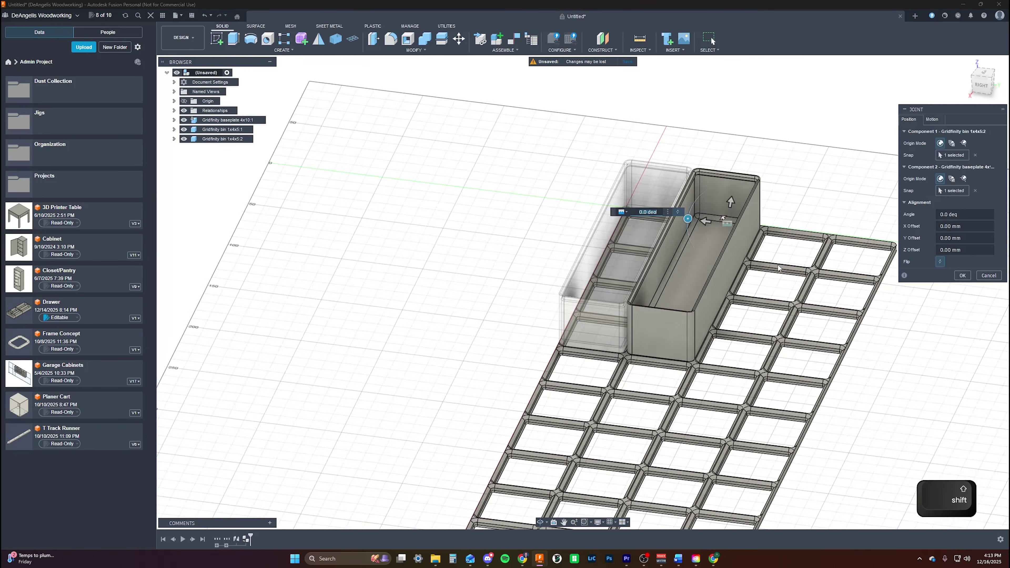
pyautogui.keyDown('shift'); pyautogui.moveTo(779, 267); pyautogui.dragTo(736, 263, button='middle'); pyautogui.keyUp('shift')
pyautogui.scroll(-4, 780, 263)
pyautogui.keyDown('shift'); pyautogui.moveTo(851, 279); pyautogui.dragTo(789, 324, button='middle'); pyautogui.keyUp('shift')
pyautogui.click(962, 276)
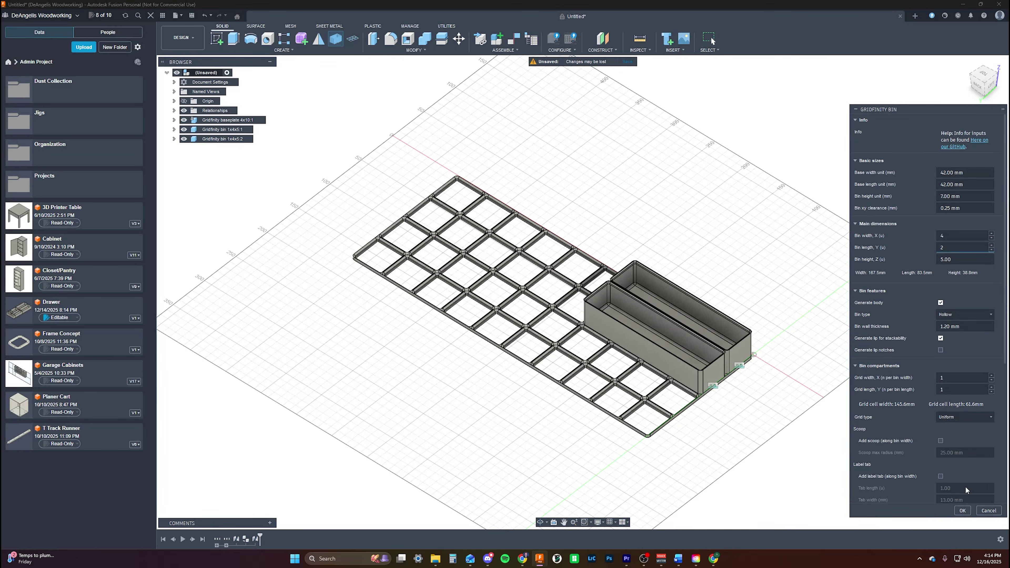
# Create a Gridfinity bin 4 units wide, 2 units long and 5 units high, and lift it clear of the baseplate.
pyautogui.press('Return')
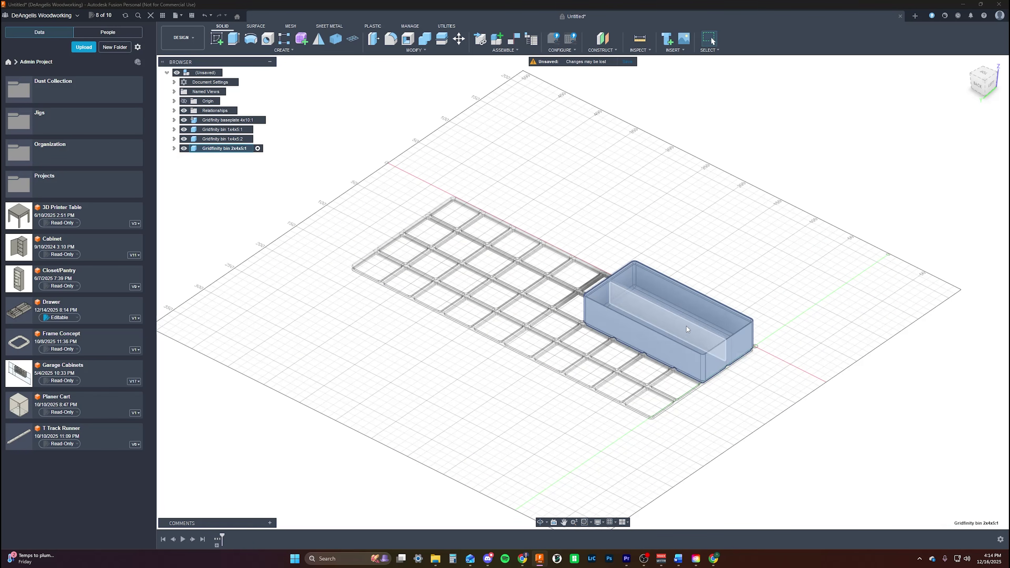
pyautogui.moveTo(699, 355); pyautogui.dragTo(692, 223)
pyautogui.keyDown('shift'); pyautogui.moveTo(692, 223); pyautogui.dragTo(715, 223, button='middle'); pyautogui.keyUp('shift')
pyautogui.scroll(5, 647, 149)
# Start a joint for the new 2x4x5 bin, snapping its first origin to the end of the bin's base.
pyautogui.press('j')
pyautogui.scroll(3, 592, 166)
pyautogui.click(593, 162)
pyautogui.scroll(-8, 594, 163)
pyautogui.keyDown('shift'); pyautogui.moveTo(595, 165); pyautogui.dragTo(633, 205, button='middle'); pyautogui.keyUp('shift')
pyautogui.scroll(6, 632, 203)
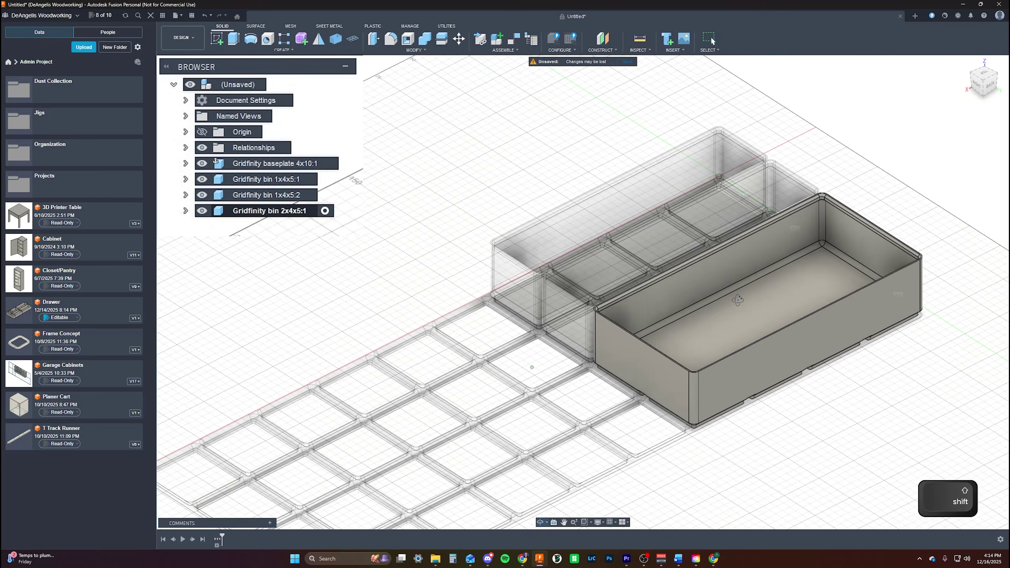